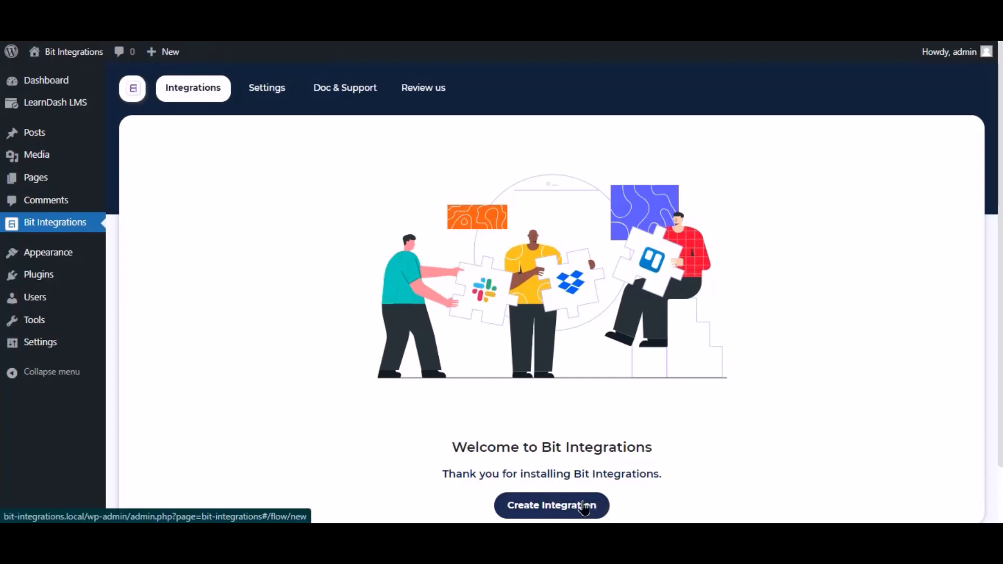
Create a new integration and choose LearnDash LMS as its trigger.
left_click(584, 506)
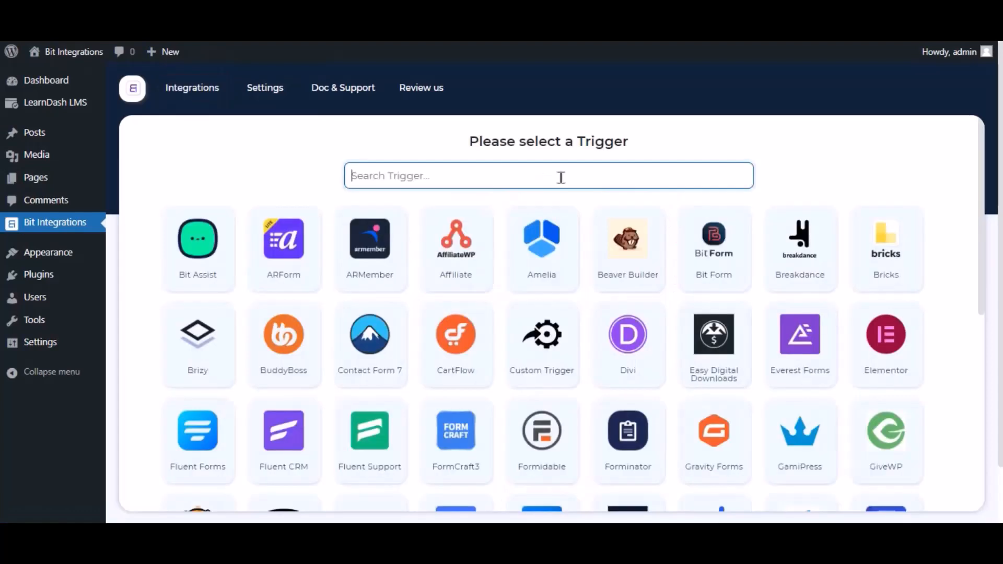
left_click(559, 176)
type("ler")
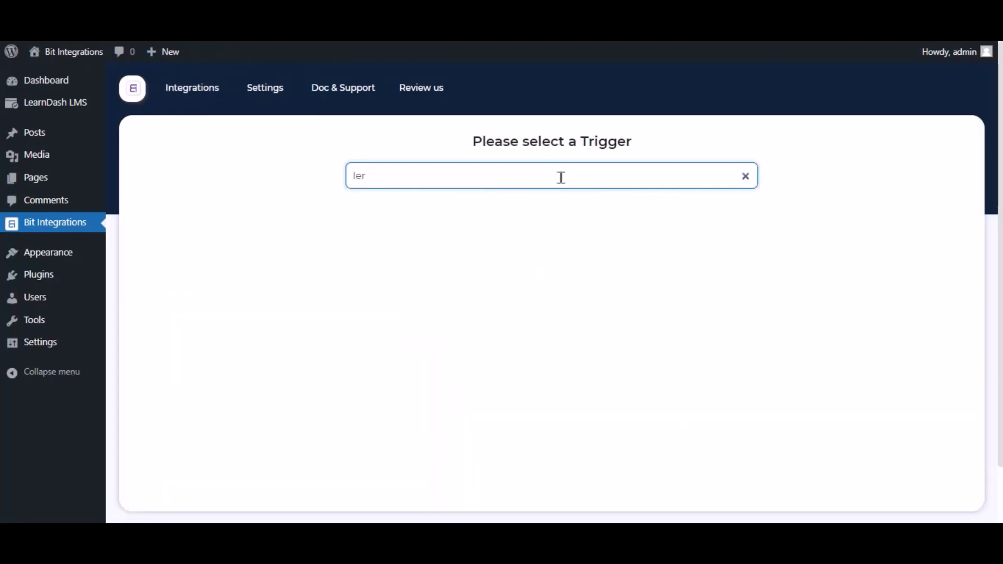
key("BackSpace")
type("arn")
left_click(571, 252)
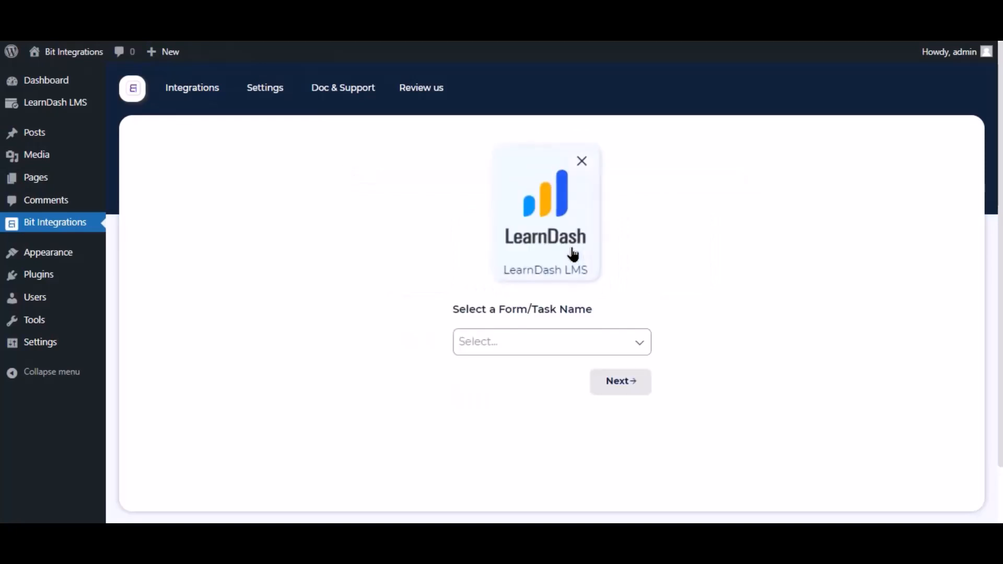
Set the trigger task to "A user is enrolled in a course" for Any Course and continue to the action selection.
left_click(529, 352)
left_click(524, 371)
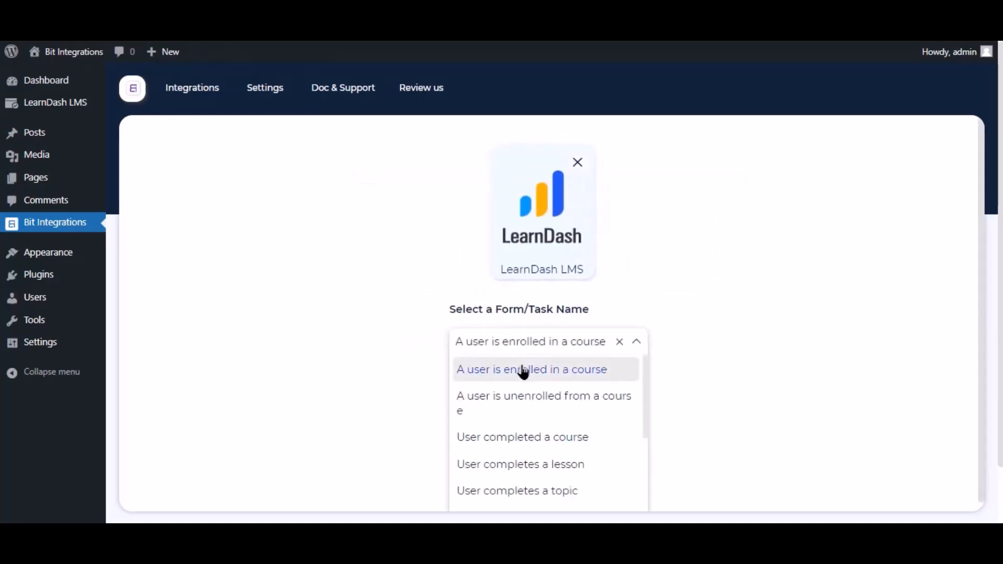
left_click(688, 357)
left_click(502, 407)
left_click(504, 303)
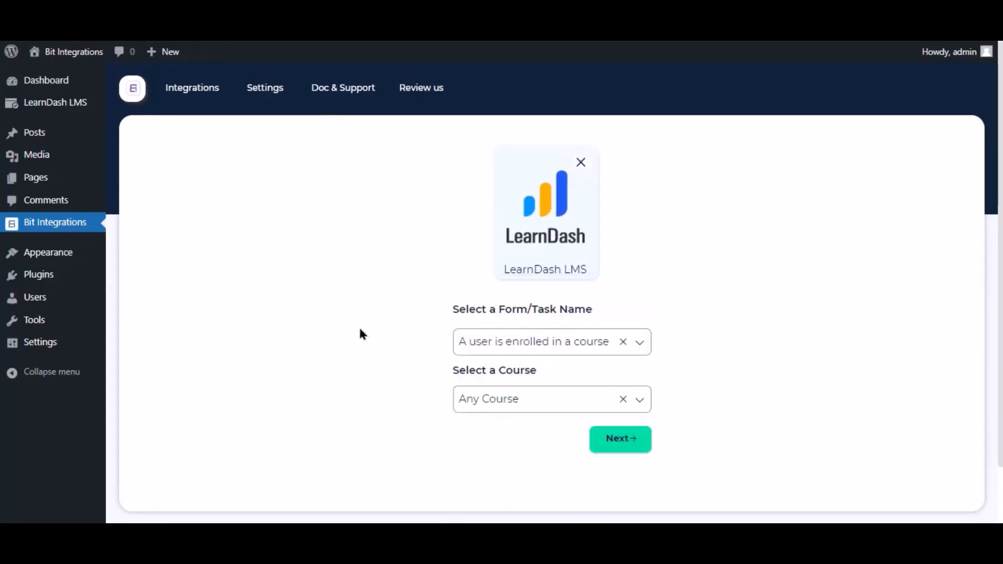
left_click(629, 445)
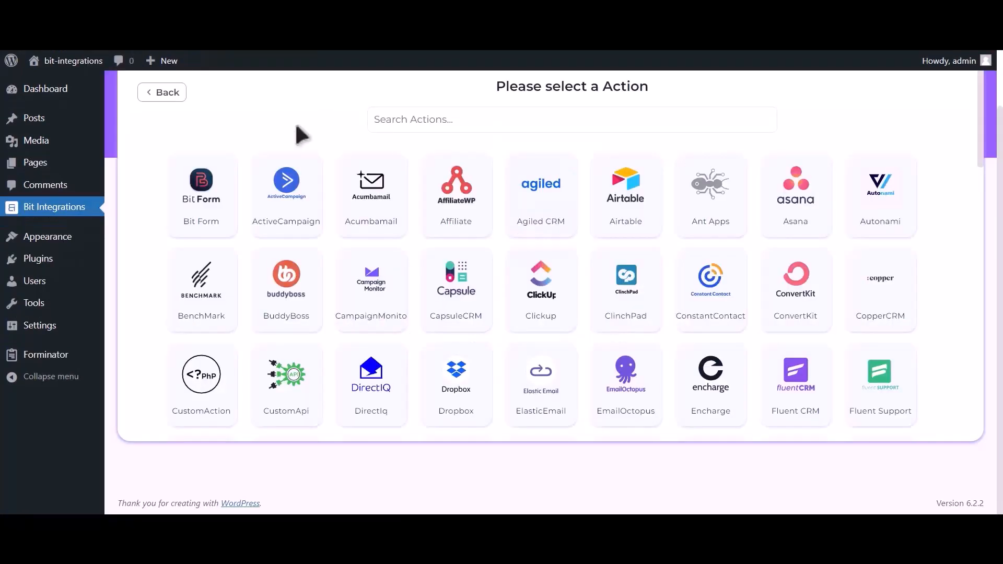
Choose Hubspot as the integration's action and review the note on generating an access token.
left_click(488, 119)
type("hubspot")
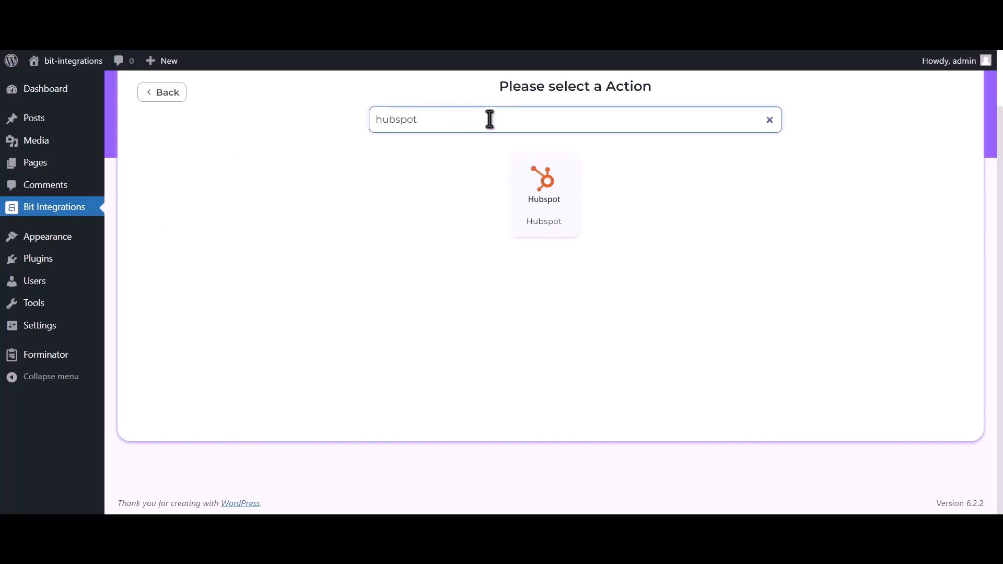
left_click(553, 207)
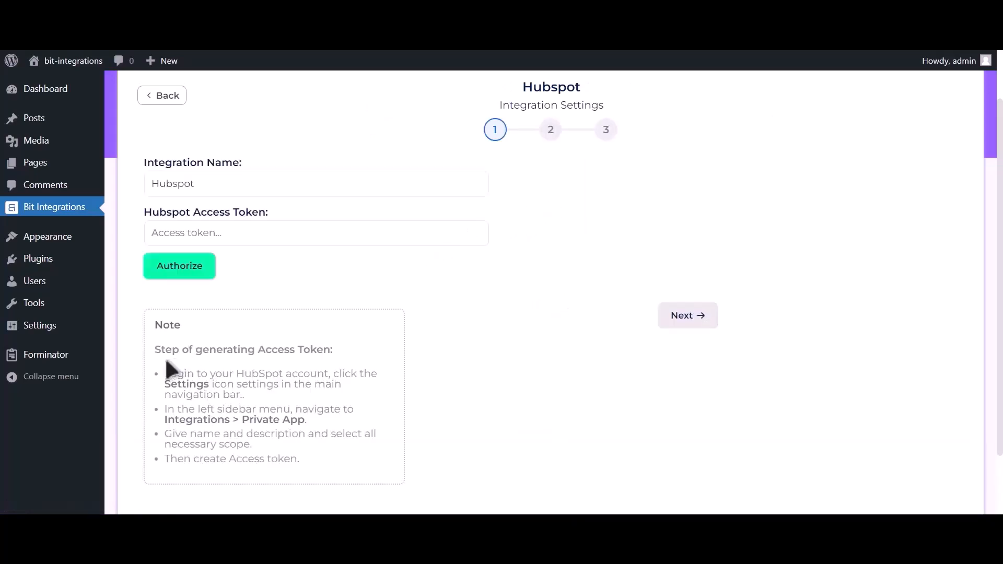
left_click_drag(151, 347, 334, 474)
left_click(340, 350)
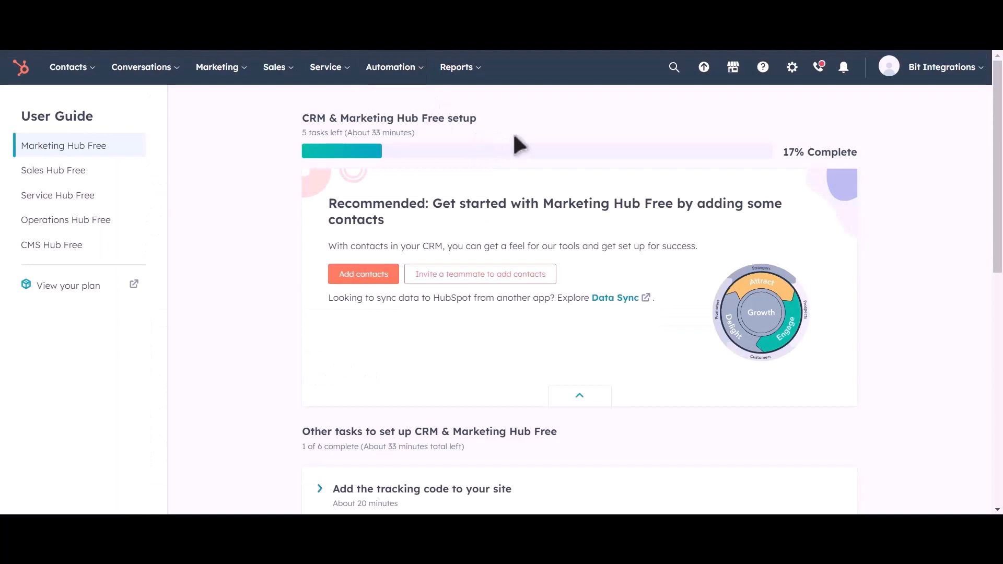
In the HubSpot account settings, go to the Private Apps integrations and start creating a private app.
left_click(792, 77)
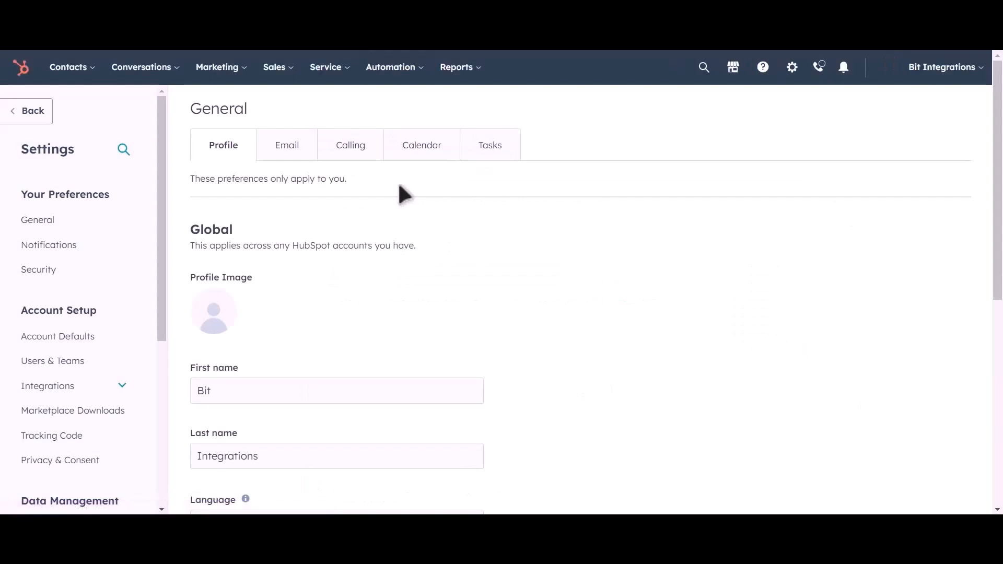
left_click(63, 386)
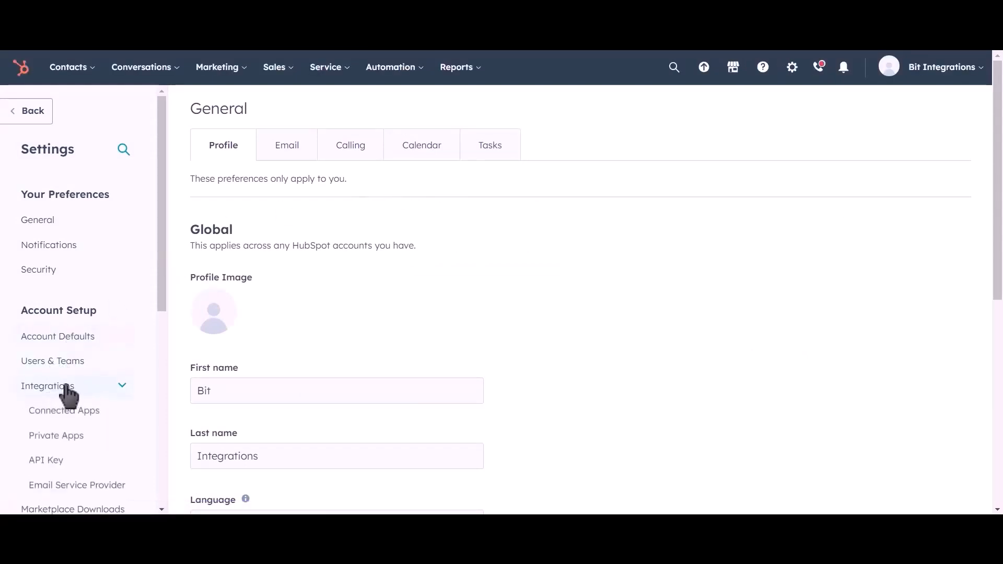
left_click(103, 443)
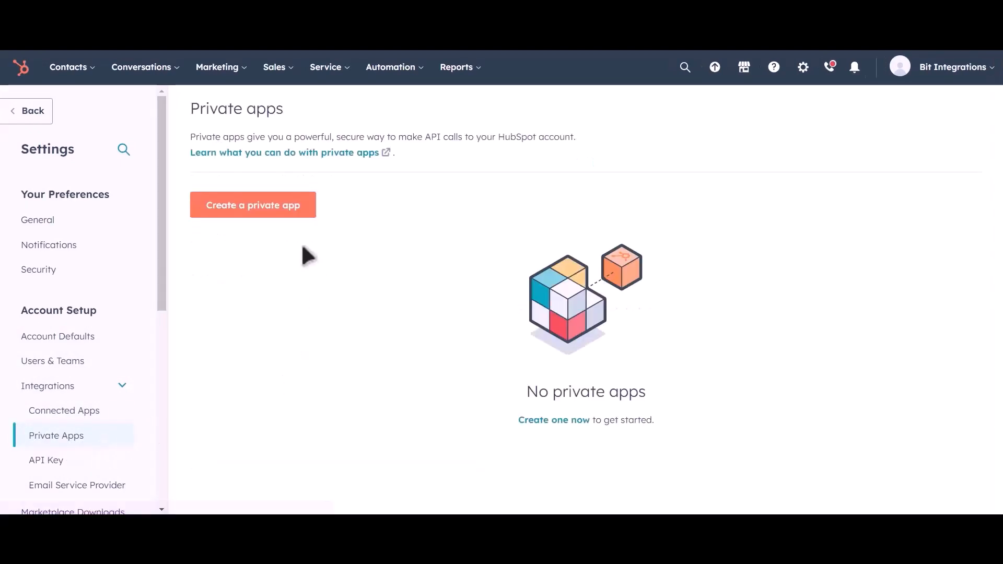
left_click(274, 215)
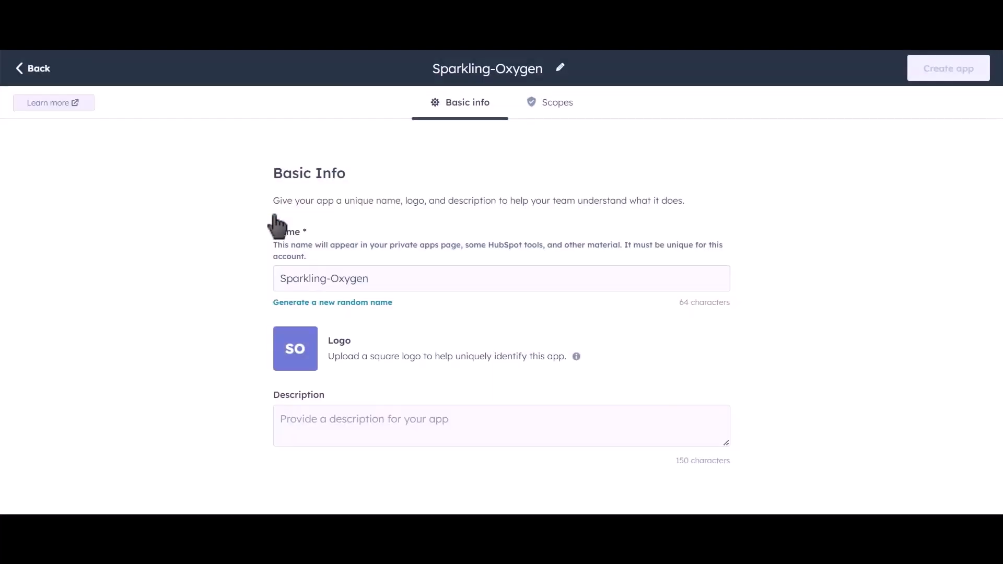
Name the private app "Bit Integrations".
left_click_drag(387, 276, 265, 285)
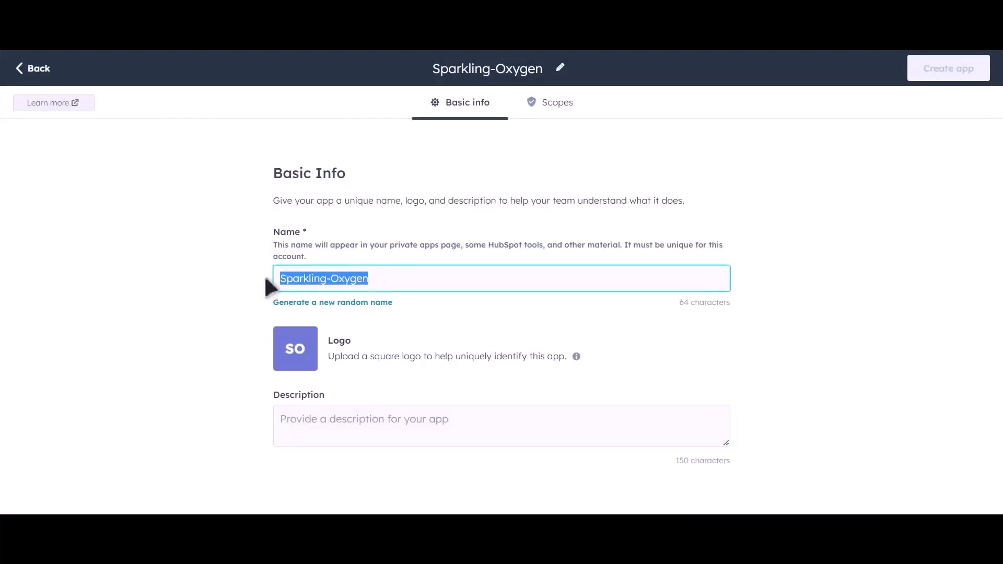
type("Bit I")
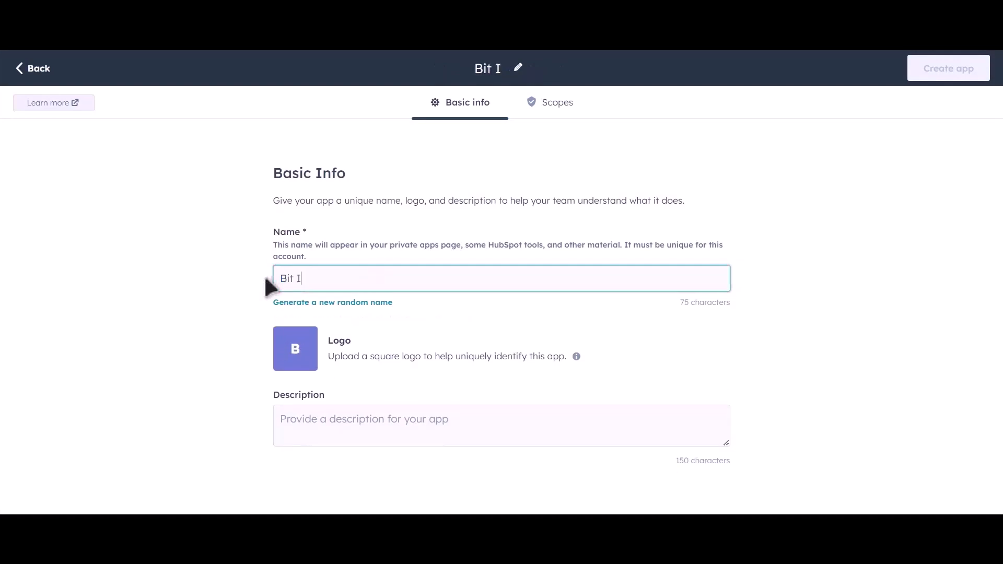
type("ntegra")
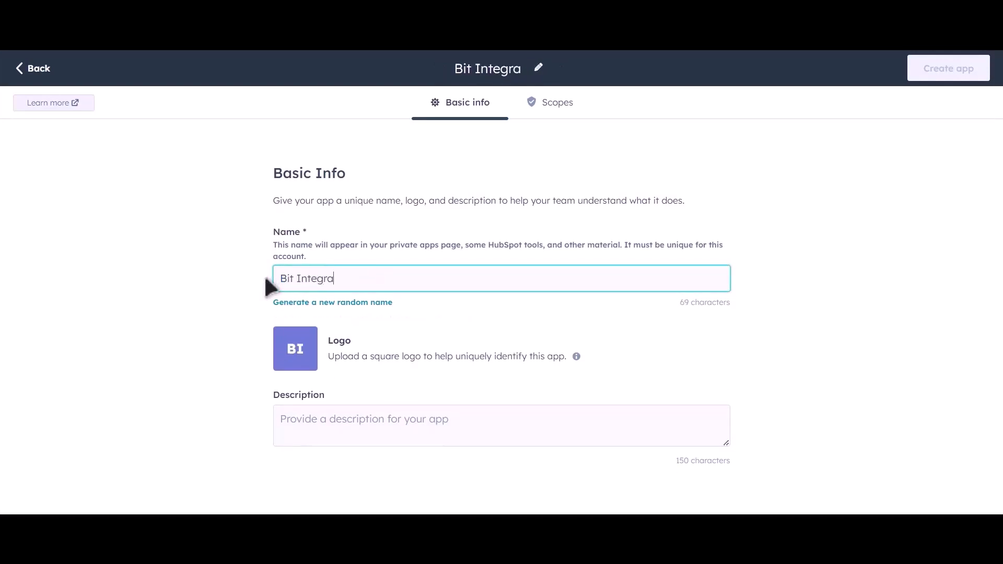
type("tions")
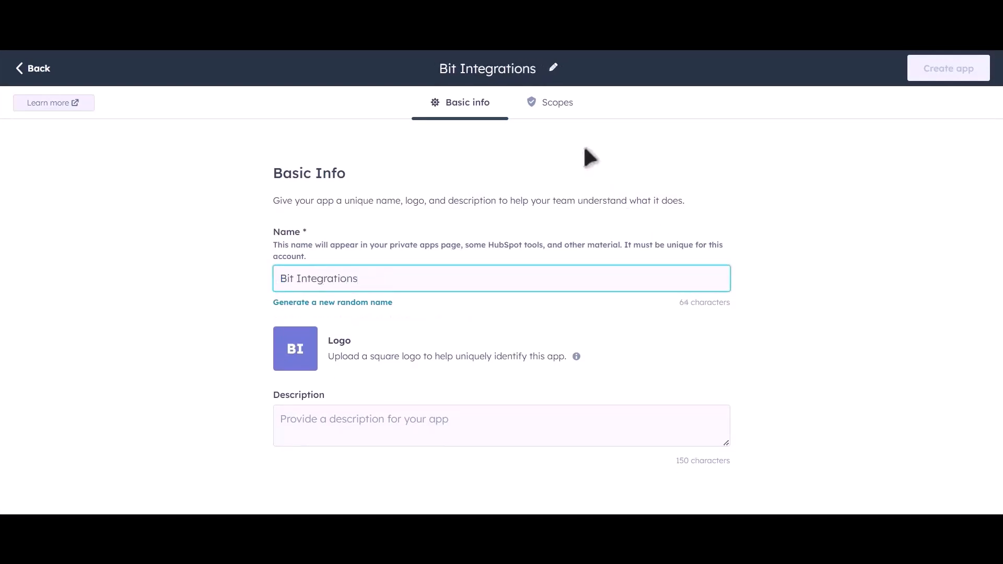
In the app's CRM scopes, grant read access to lists and to the companies, contacts, custom and deals objects.
left_click(560, 107)
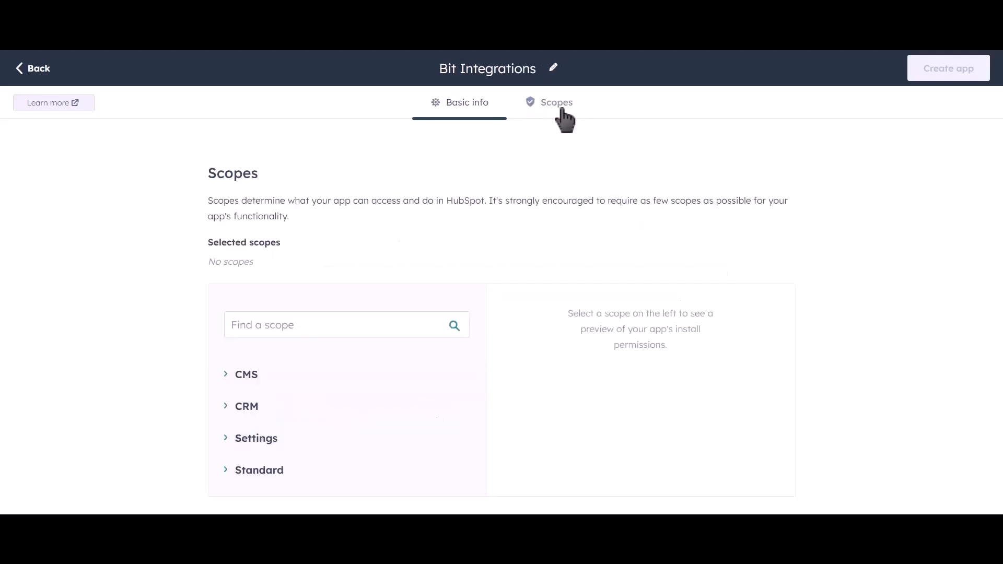
left_click(227, 408)
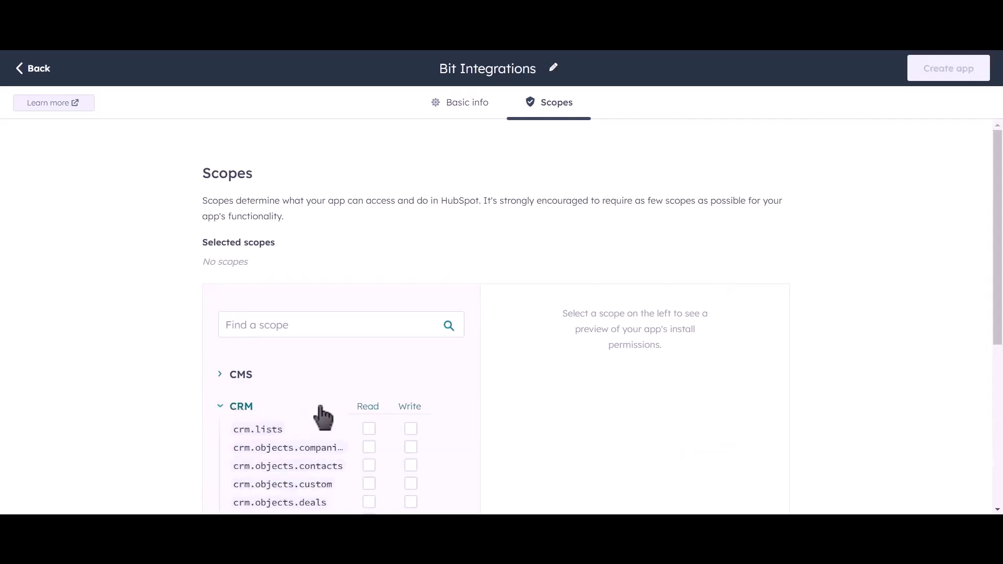
scroll(440, 360, "down", 4)
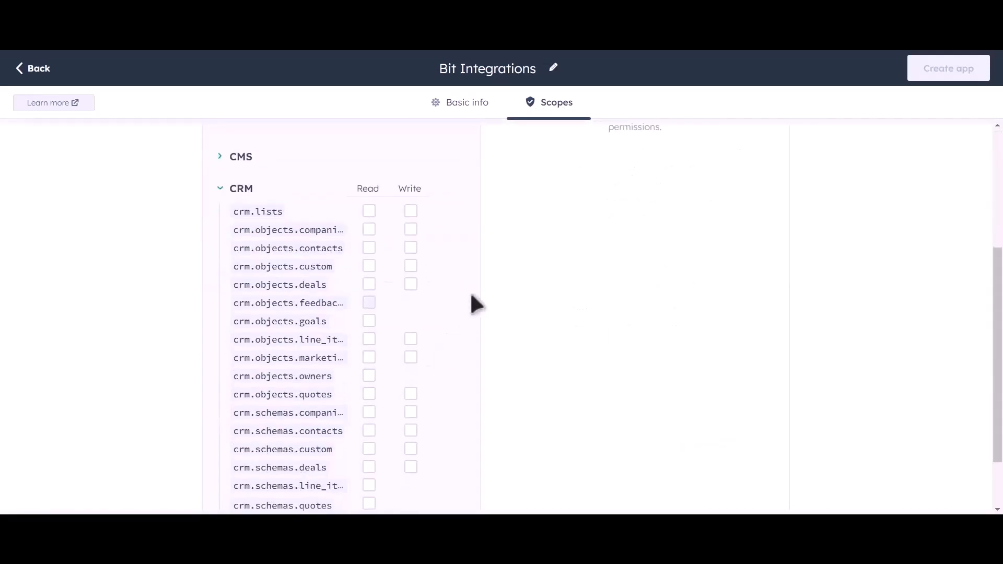
scroll(473, 301, "down", 2)
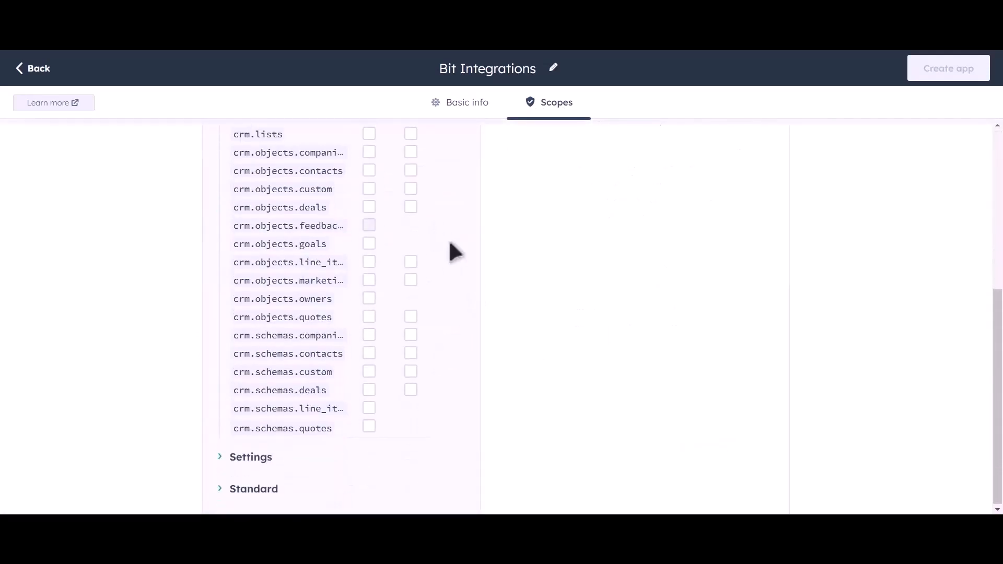
scroll(433, 261, "up", 2)
left_click(368, 242)
left_click(369, 260)
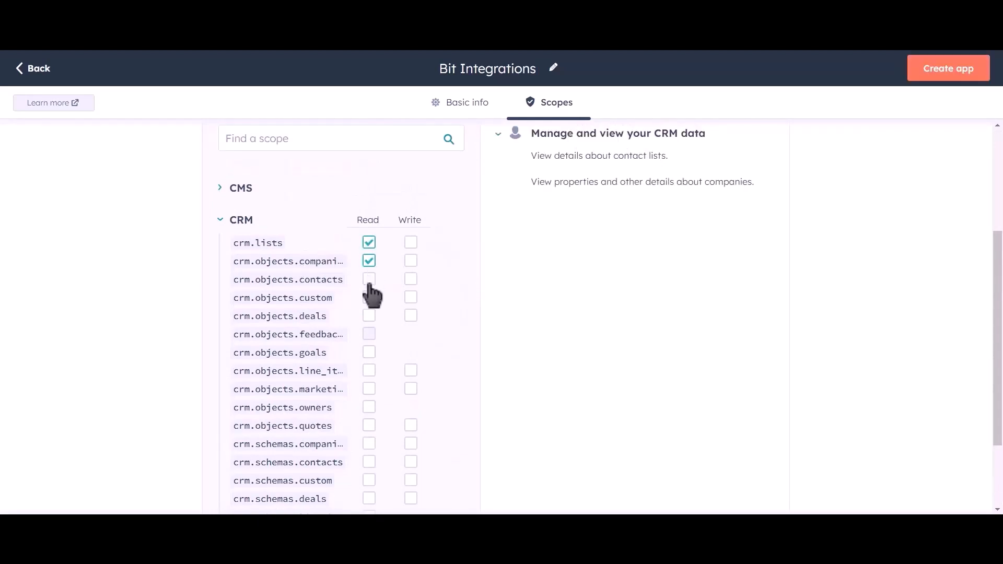
left_click(368, 278)
left_click(369, 296)
left_click(369, 315)
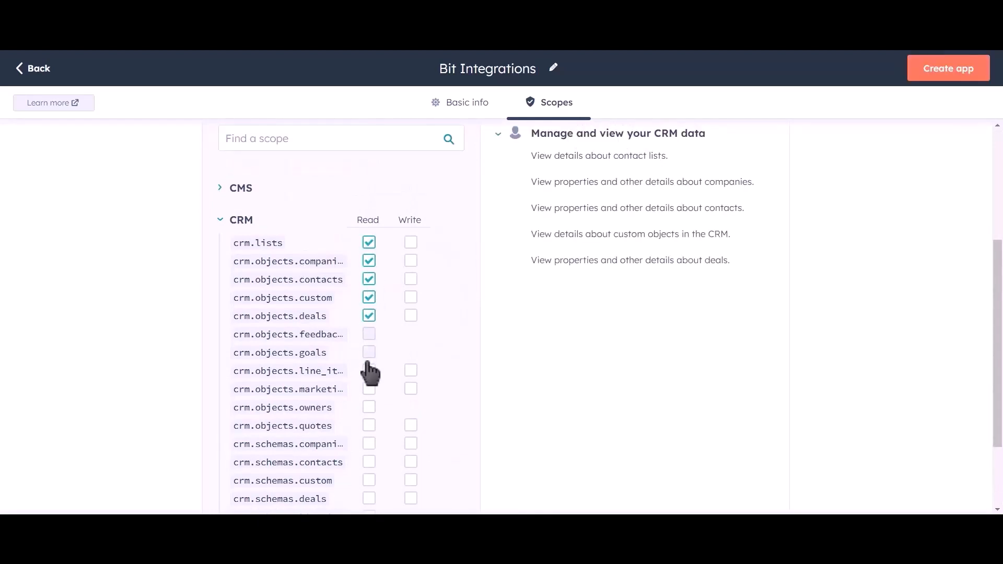
Grant read access to the goals, line items, marketing events, owners and quotes objects, and the companies, contacts, custom and deals schemas.
left_click(368, 351)
left_click(368, 370)
left_click(369, 388)
left_click(368, 407)
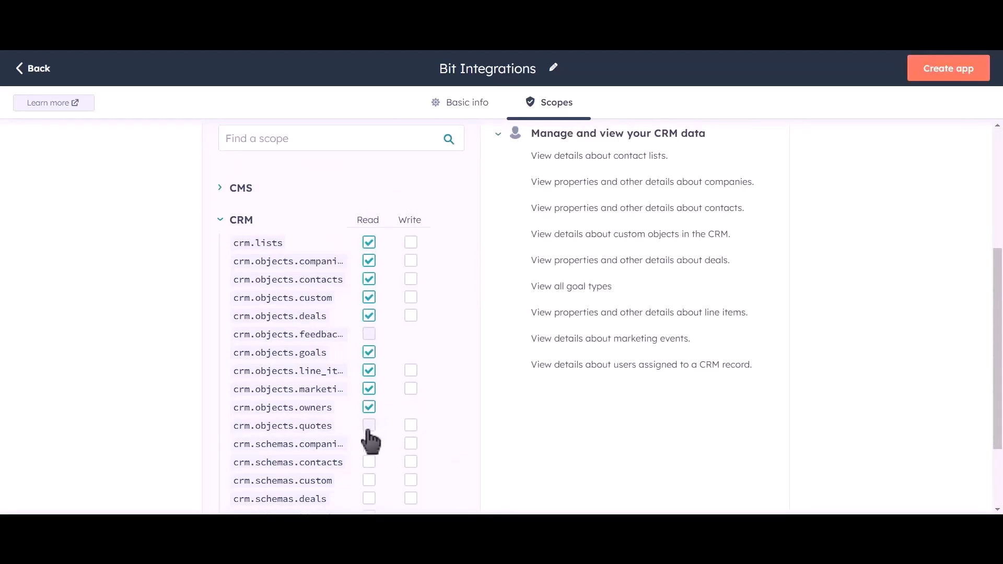
left_click(369, 424)
left_click(369, 443)
left_click(369, 461)
left_click(368, 480)
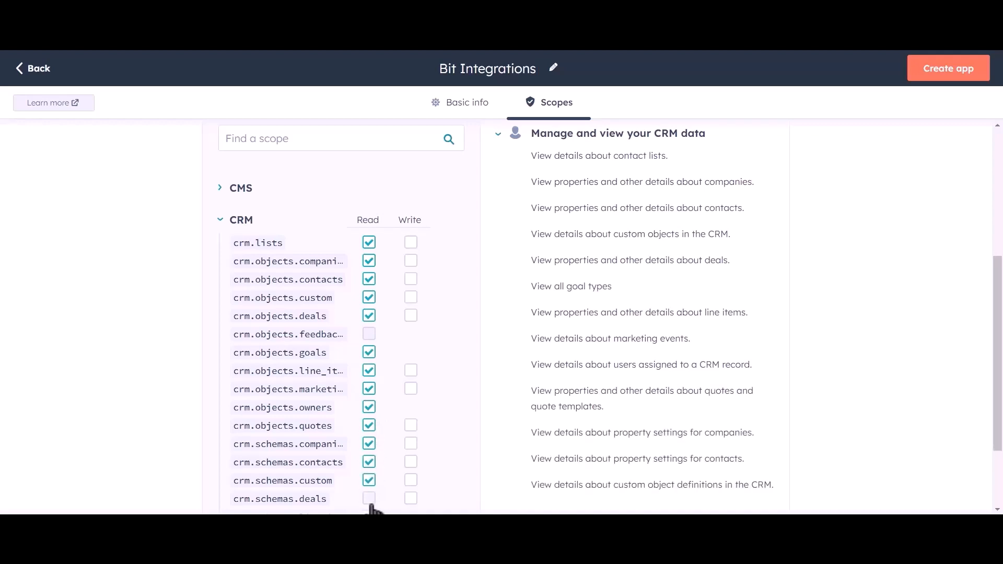
left_click(368, 497)
Grant write access to every CRM scope offering it, from crm.lists through crm.schemas.deals.
left_click(411, 242)
left_click(411, 260)
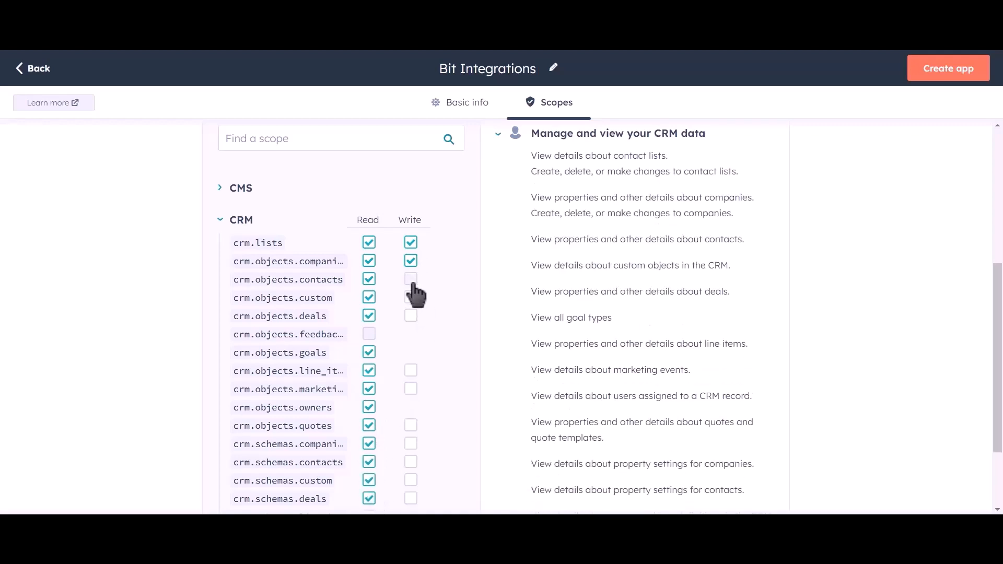
left_click(410, 278)
left_click(410, 297)
left_click(410, 315)
left_click(410, 370)
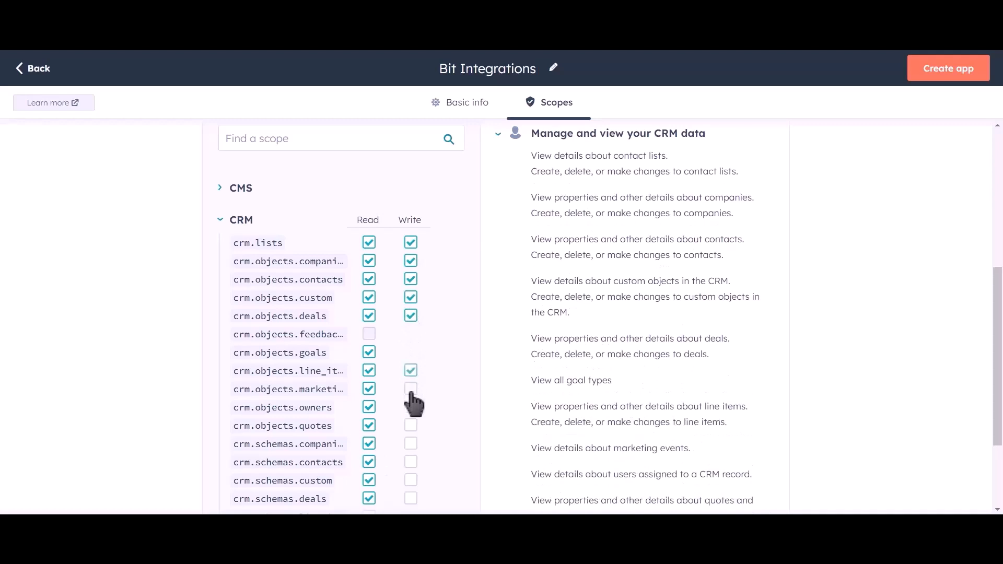
left_click(410, 389)
left_click(411, 424)
left_click(411, 443)
left_click(411, 461)
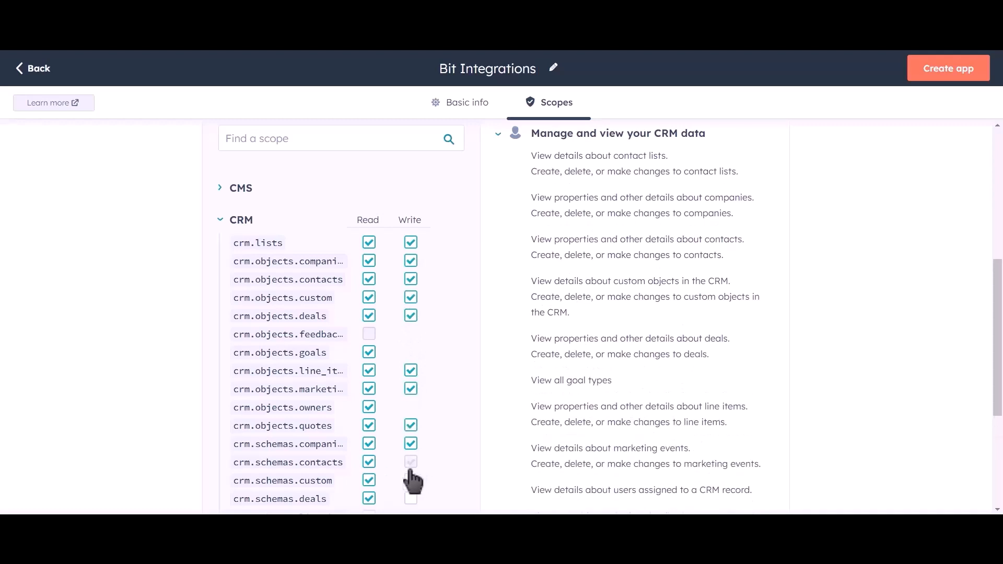
left_click(410, 479)
left_click(411, 498)
Grant read access to the line items and quotes schemas at the end of the CRM scopes.
scroll(436, 319, "down", 2)
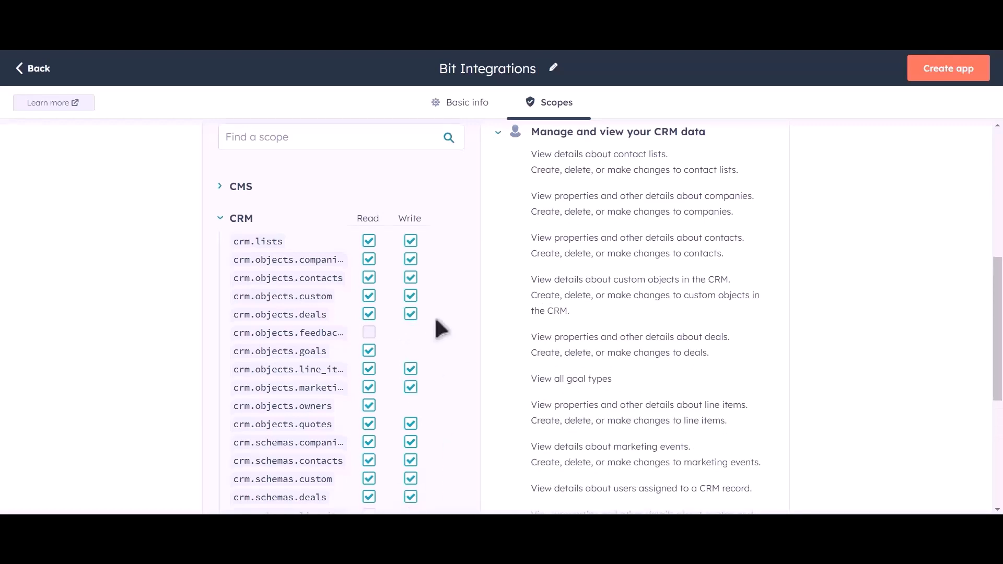
left_click(369, 408)
left_click(369, 427)
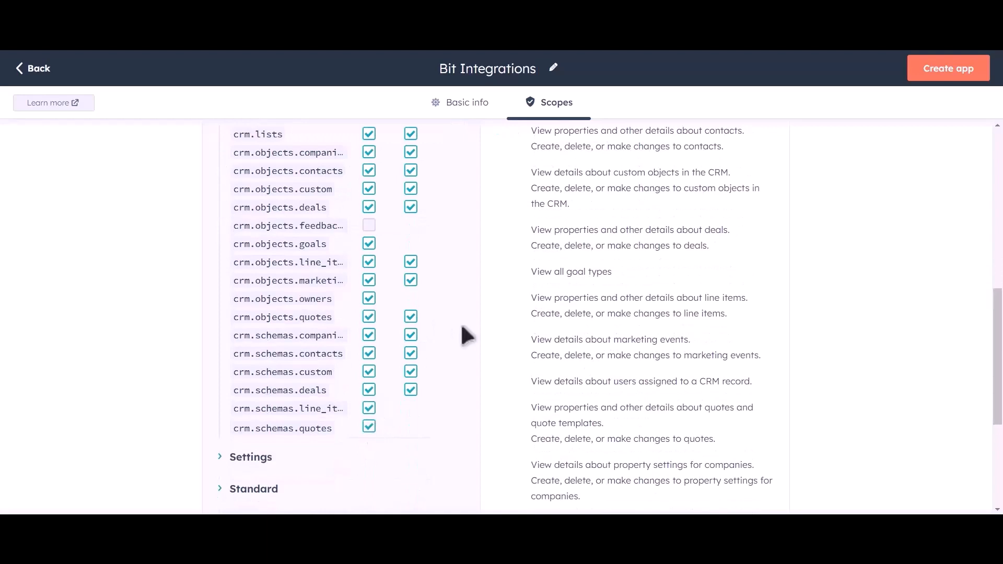
Create the private app with the selected scopes and confirm generating its access token.
scroll(470, 330, "up", 6)
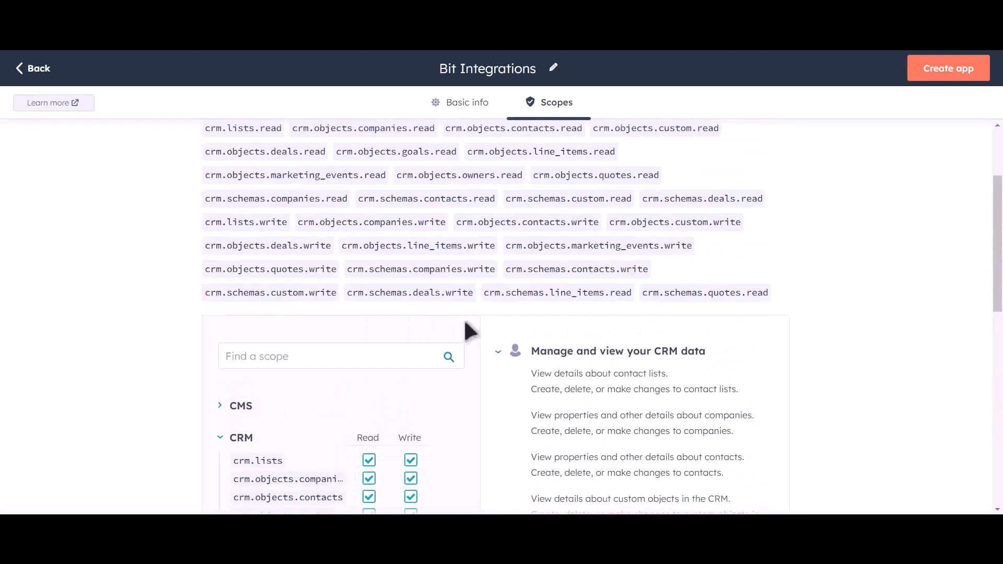
left_click(949, 69)
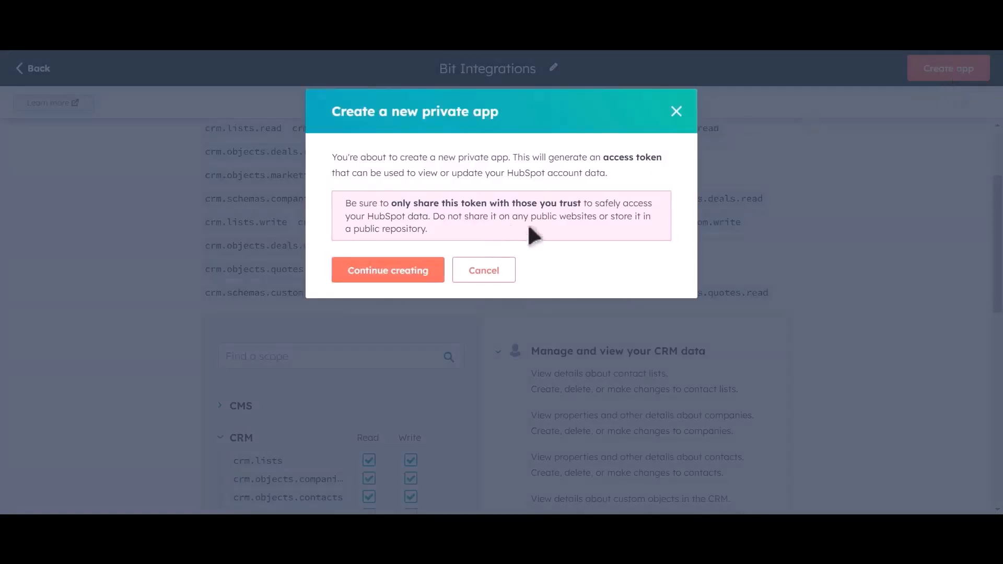
left_click(409, 280)
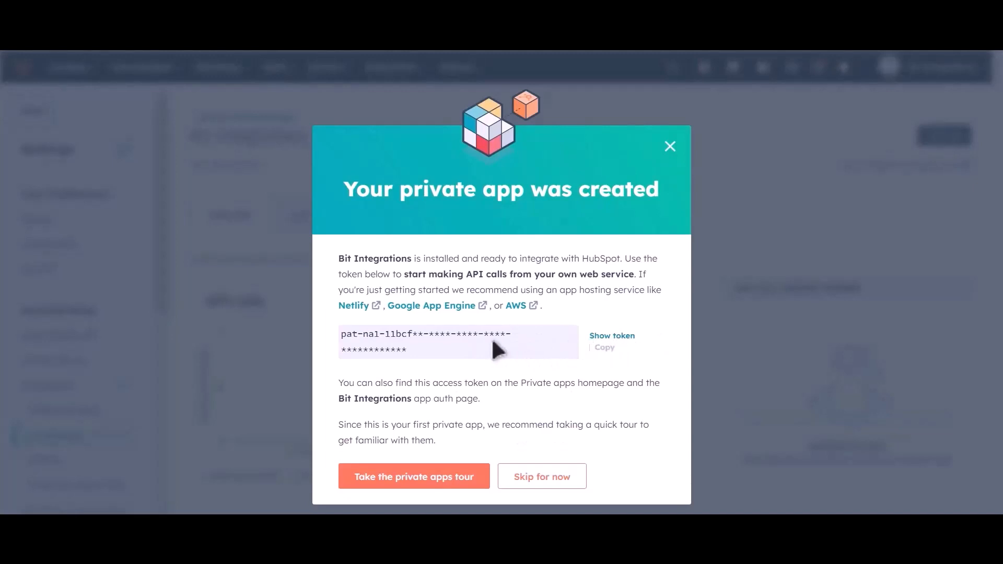
Copy the private app's access token from HubSpot, paste it into the Hubspot Access Token field in Bit Integrations, and authorize the connection.
left_click(612, 335)
left_click(607, 348)
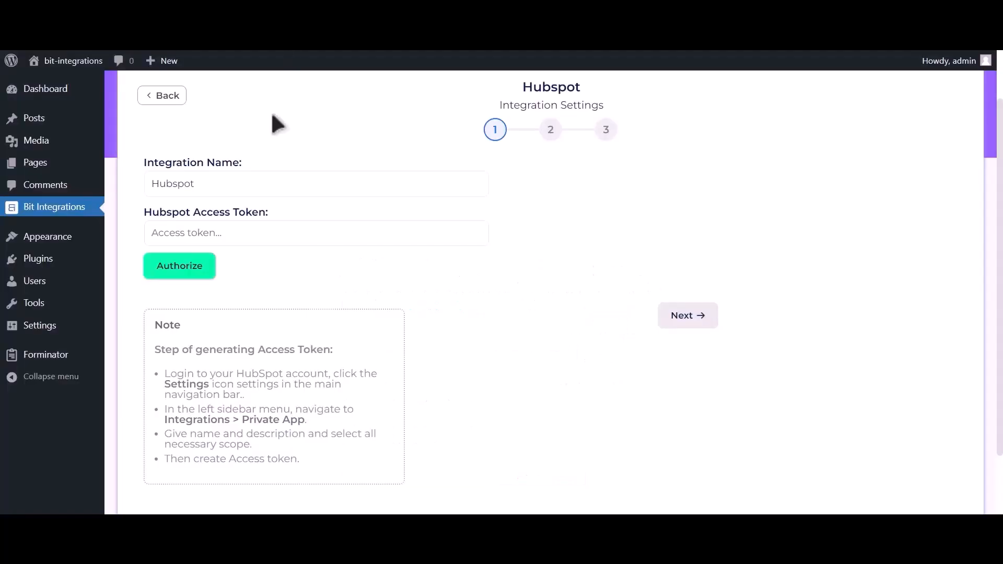
left_click(273, 235)
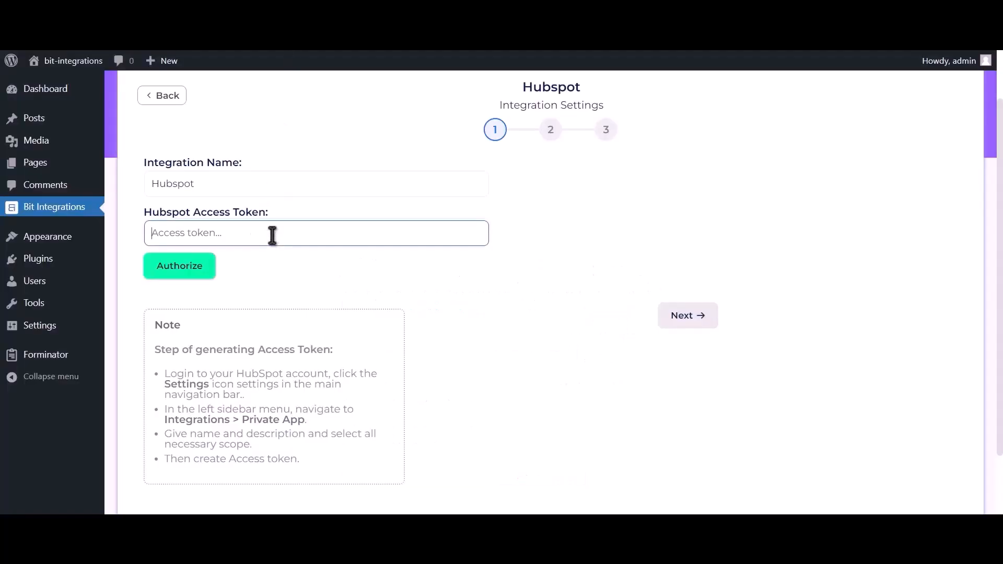
key("ctrl+v")
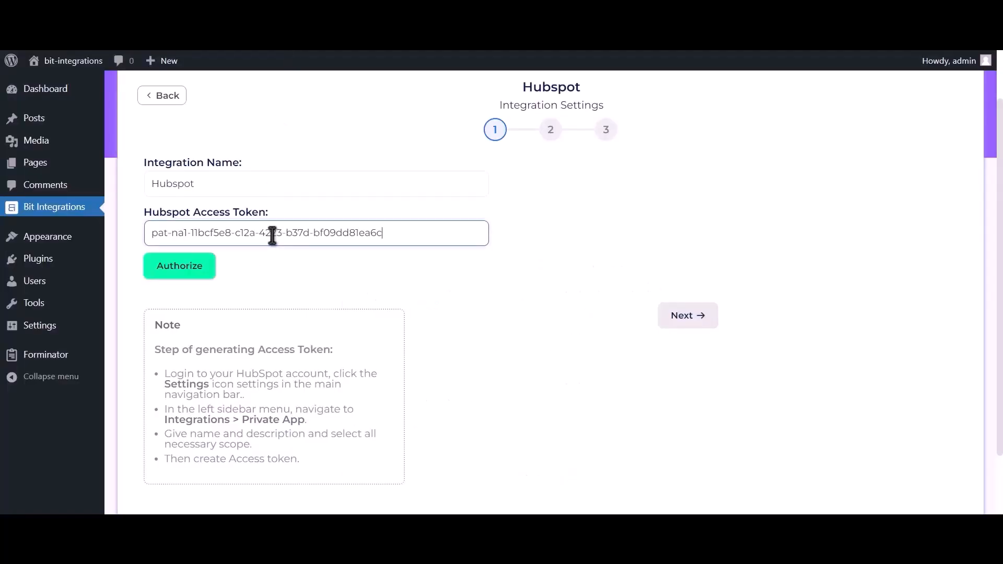
left_click(198, 277)
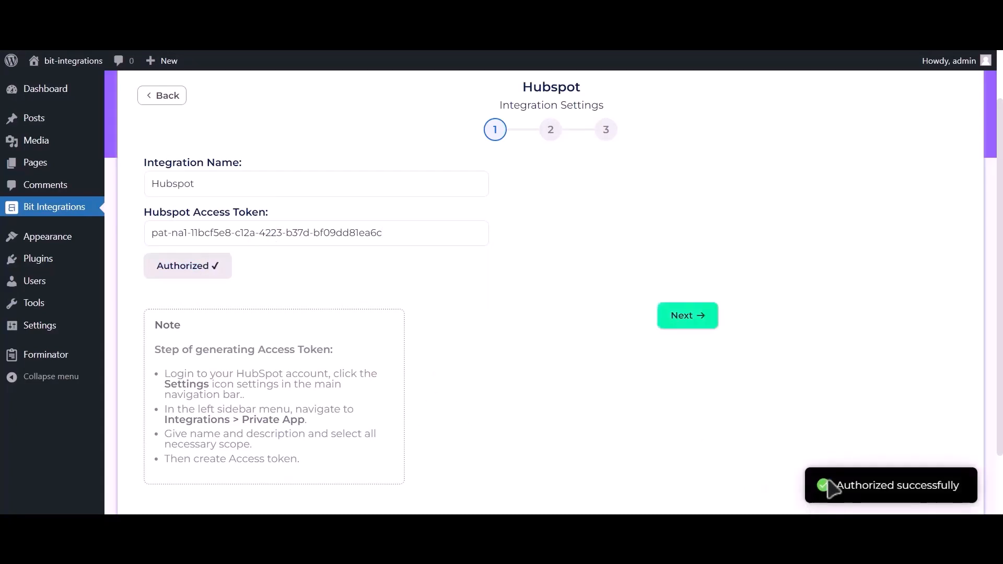
left_click_drag(832, 487, 972, 494)
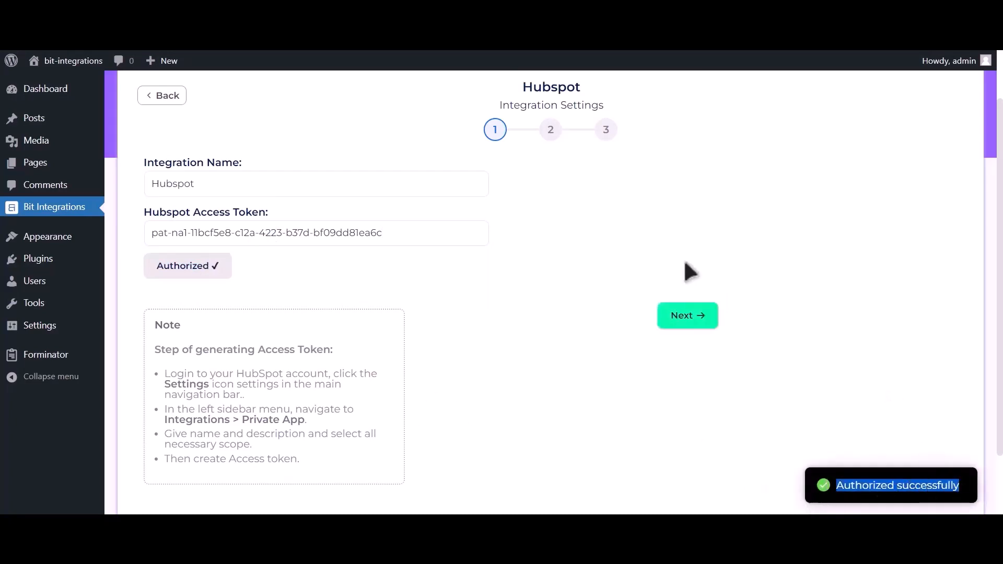
Continue to the second integration stage, choose the Create Contact action, and map Email Address-1 to the HubSpot Email field.
left_click(699, 322)
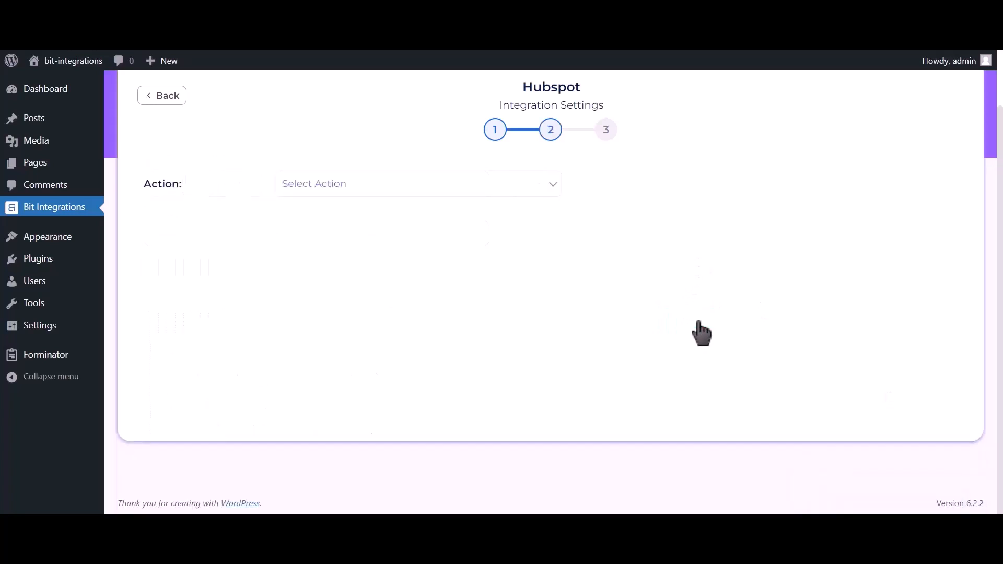
scroll(685, 335, "up", 2)
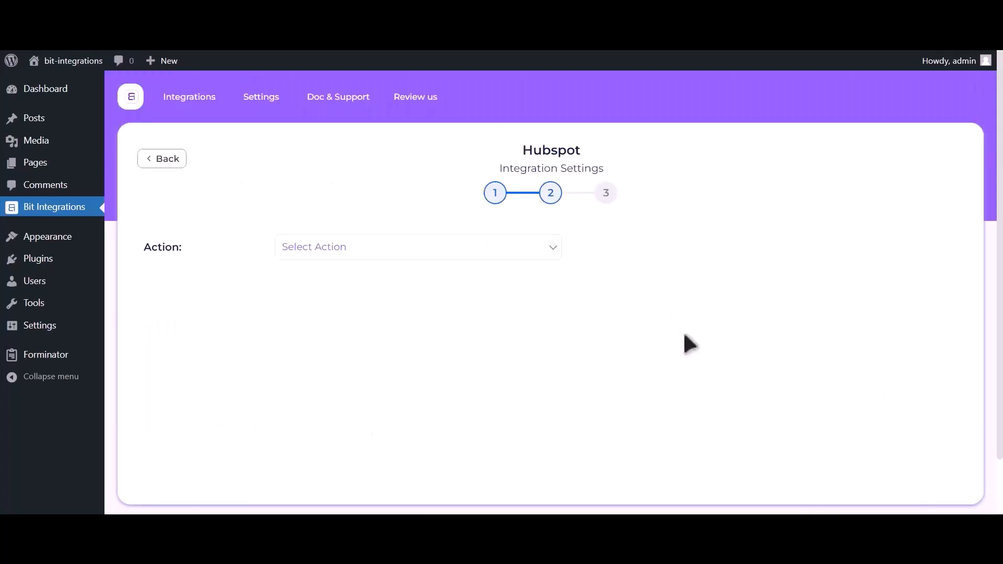
left_click(504, 250)
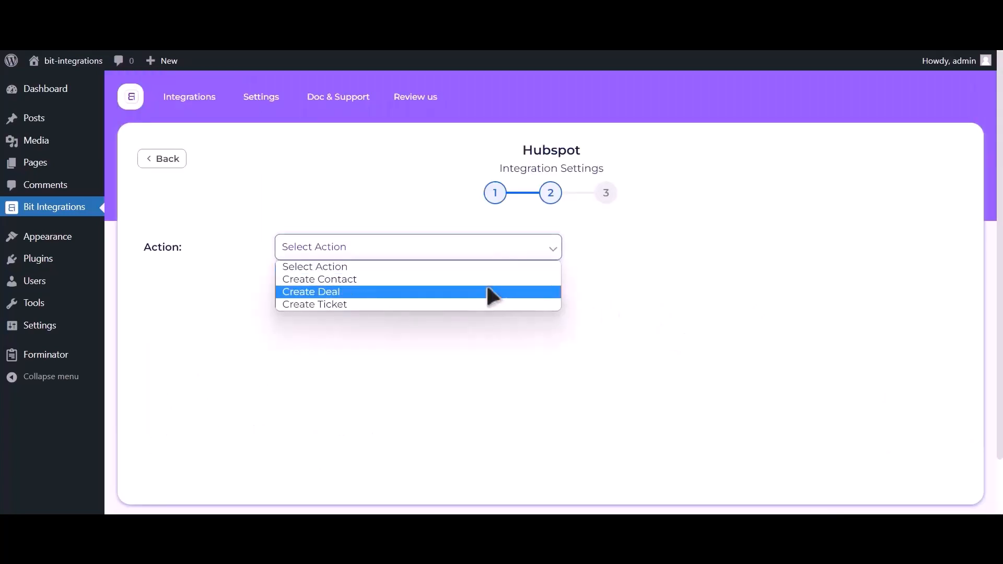
left_click(469, 277)
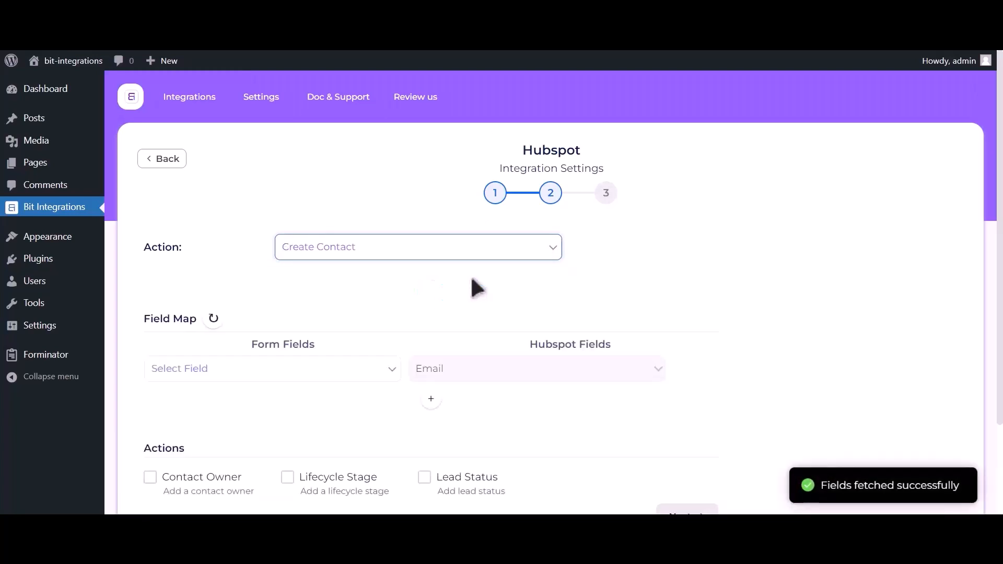
left_click(216, 371)
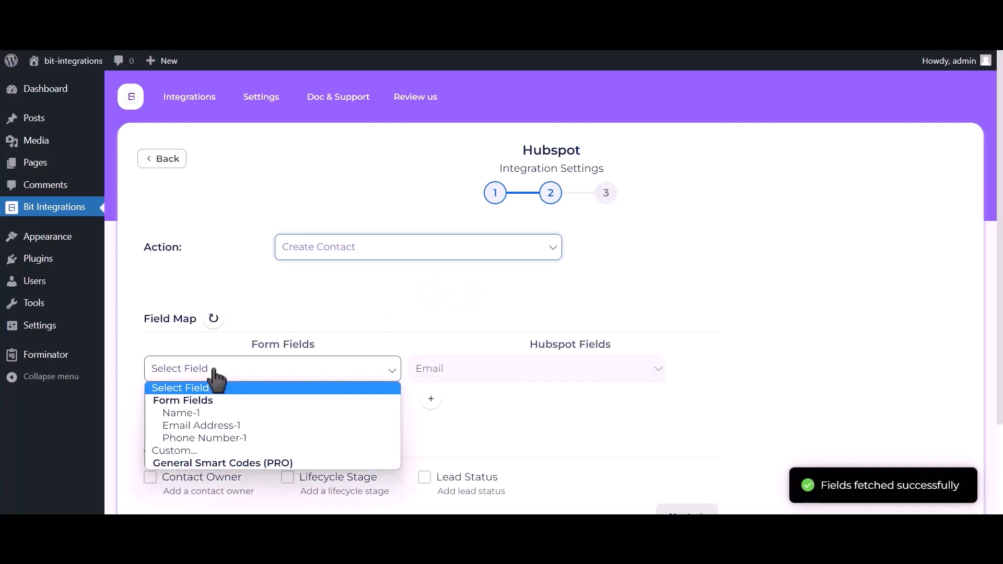
left_click(213, 425)
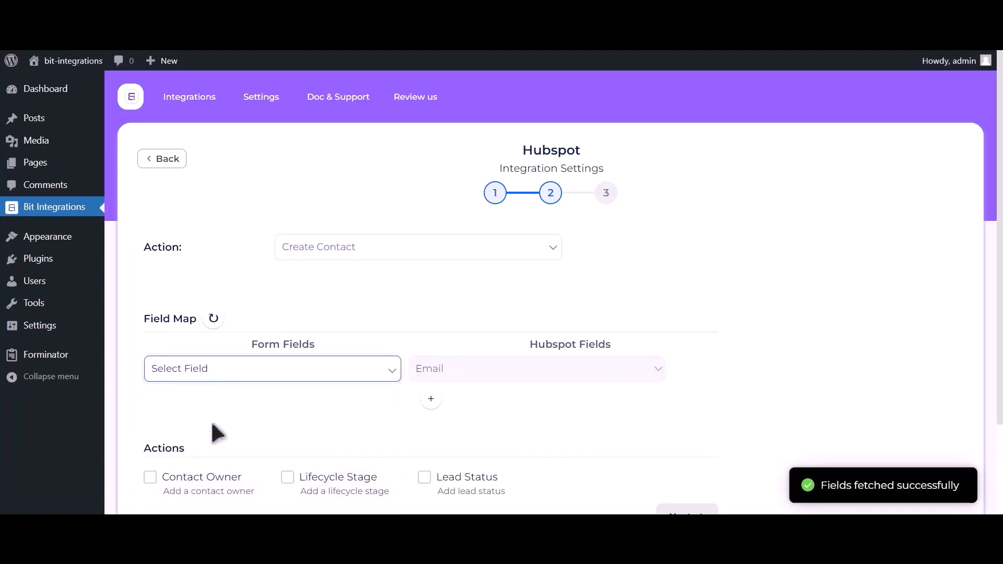
Add a field map row pairing the Name-1 form field with the HubSpot First Name field.
left_click(431, 399)
left_click(329, 405)
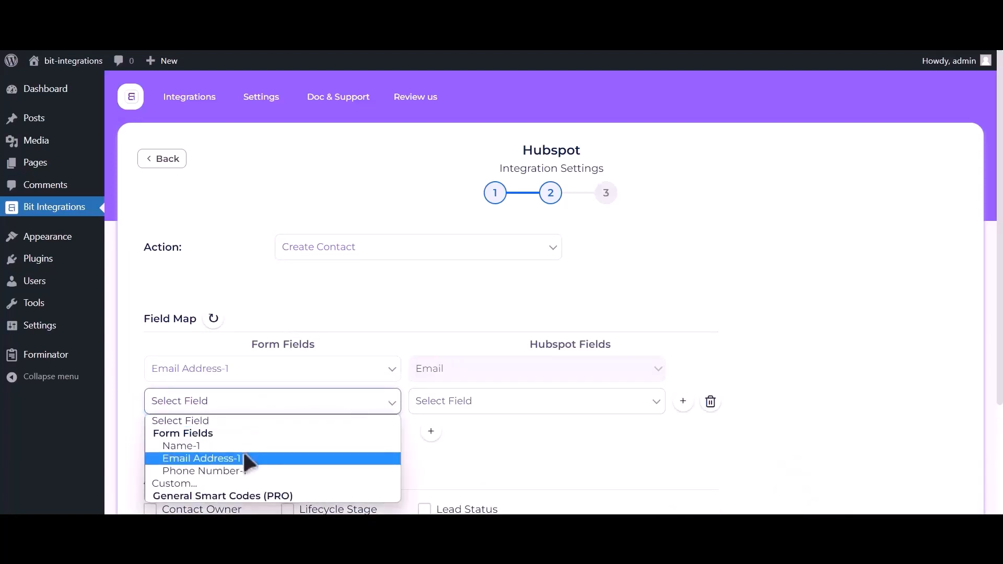
left_click(244, 445)
left_click(527, 405)
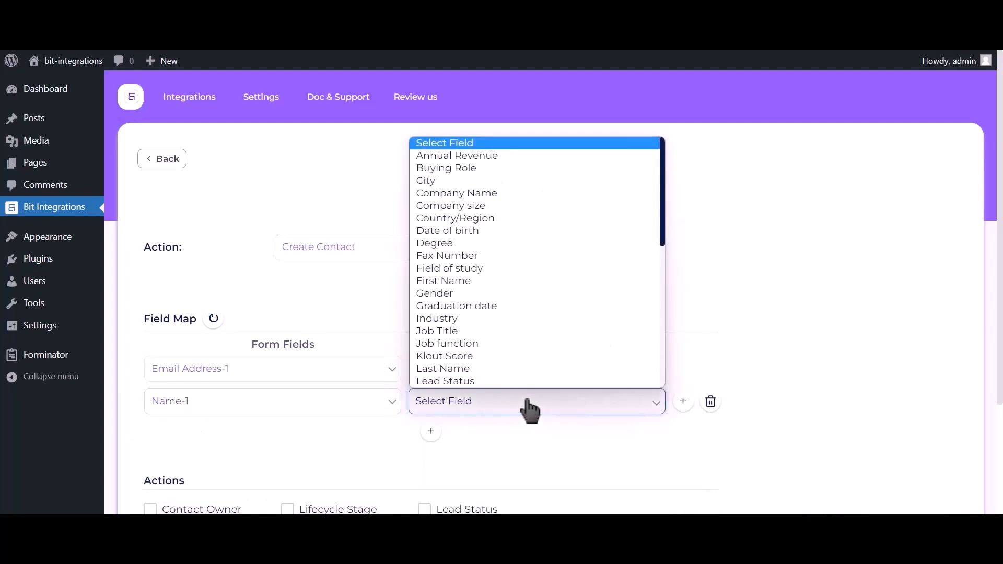
left_click(462, 281)
Add another field map row pairing the Phone Number-1 form field with the HubSpot Phone Number field.
left_click(431, 434)
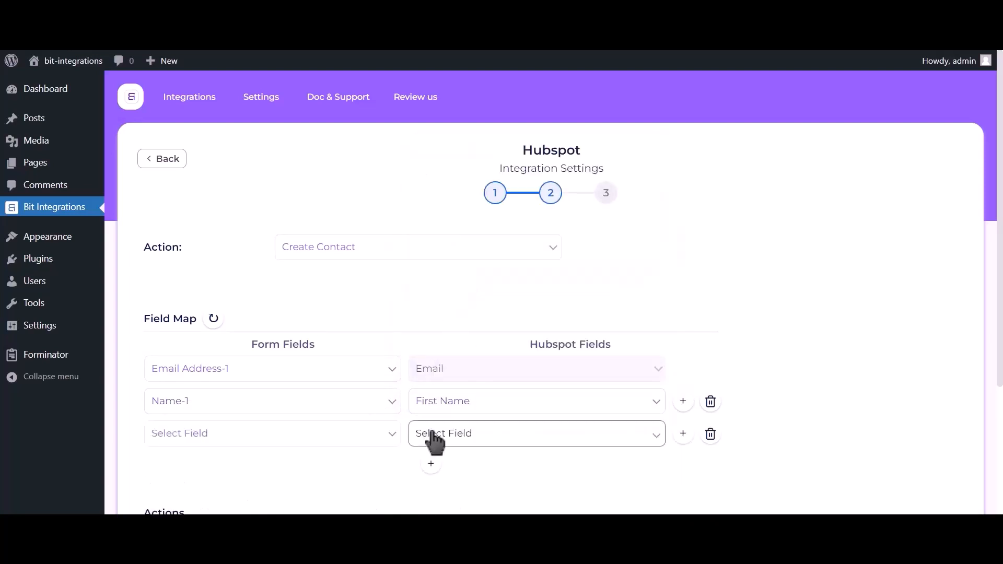
left_click(263, 443)
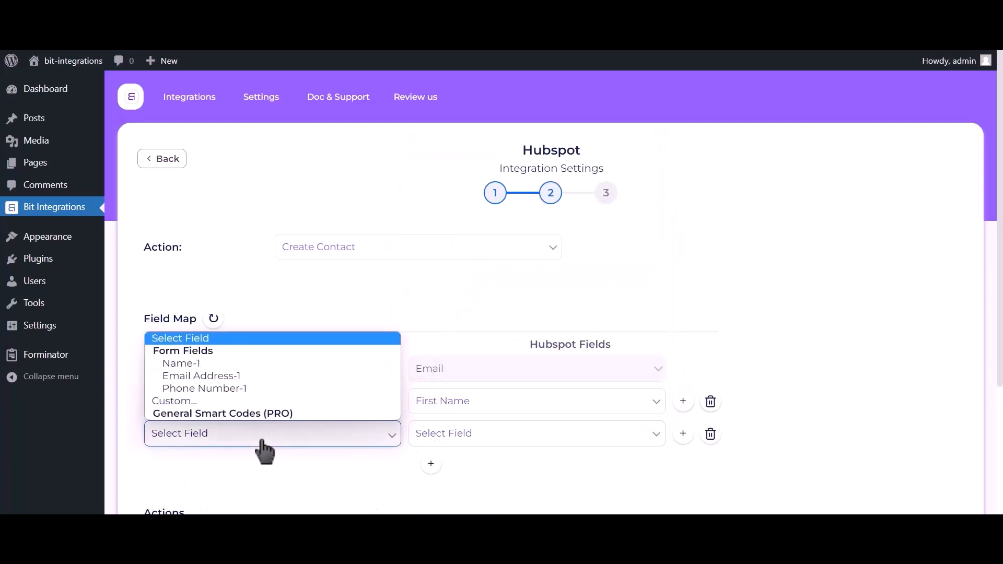
left_click(244, 388)
left_click(466, 433)
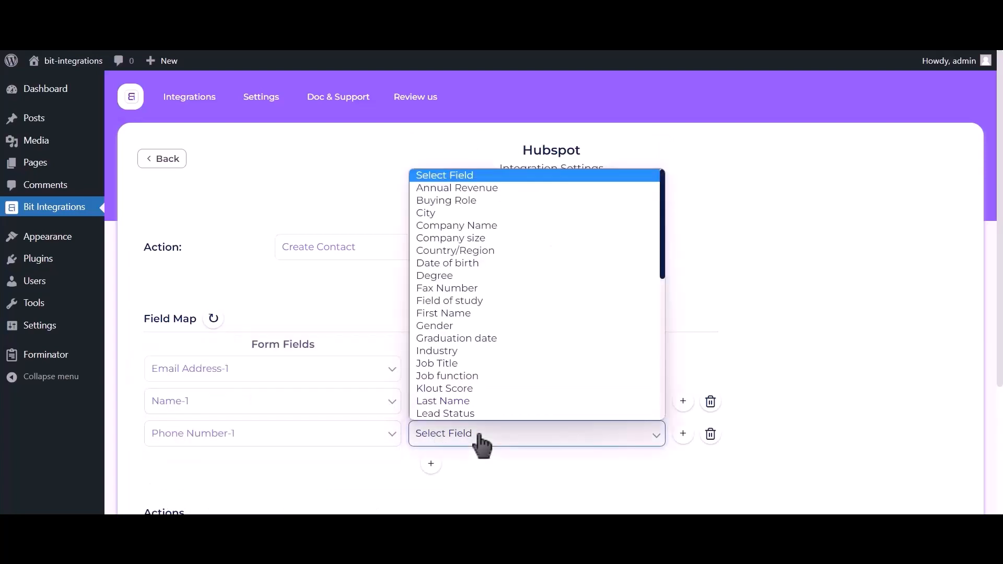
key("p")
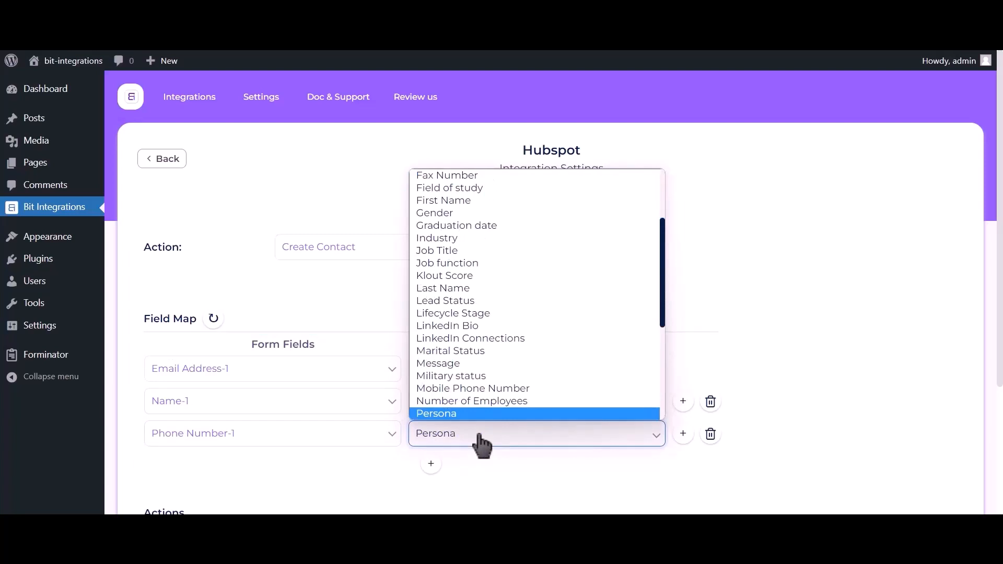
key("h")
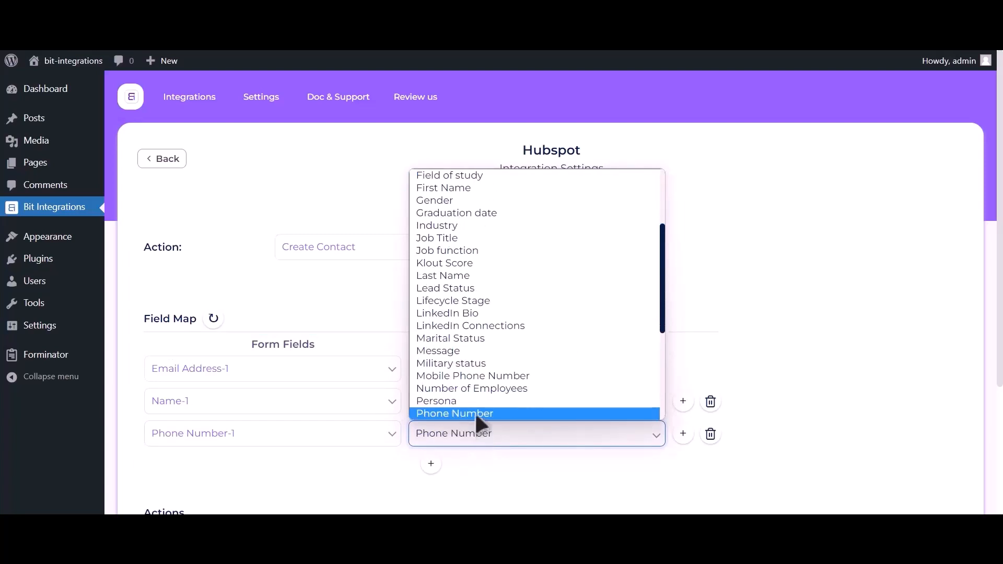
left_click(475, 411)
Accept the field mapping without extra actions or conditional logic, and finish and save the HubSpot integration.
scroll(812, 210, "down", 3)
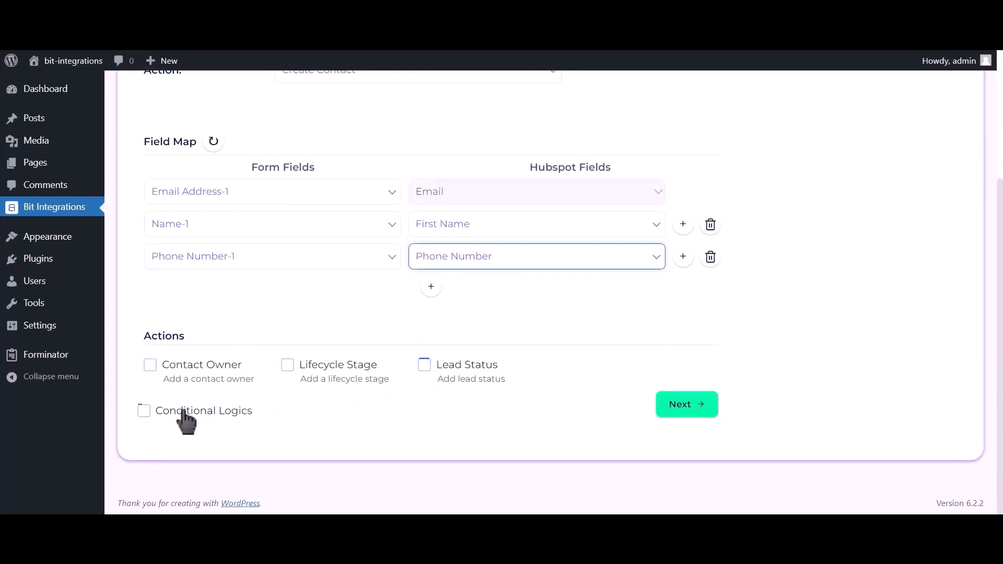
left_click(695, 413)
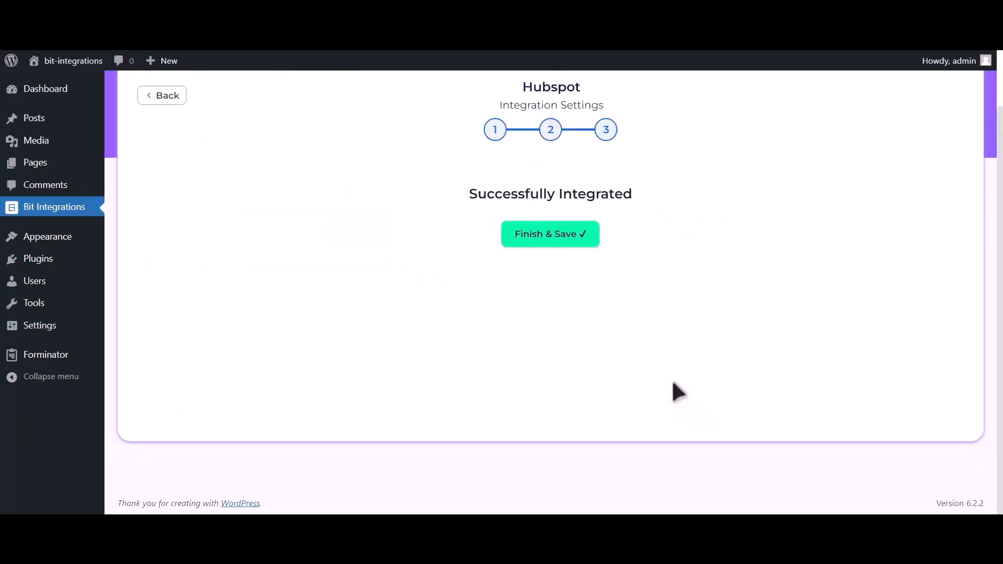
left_click(559, 234)
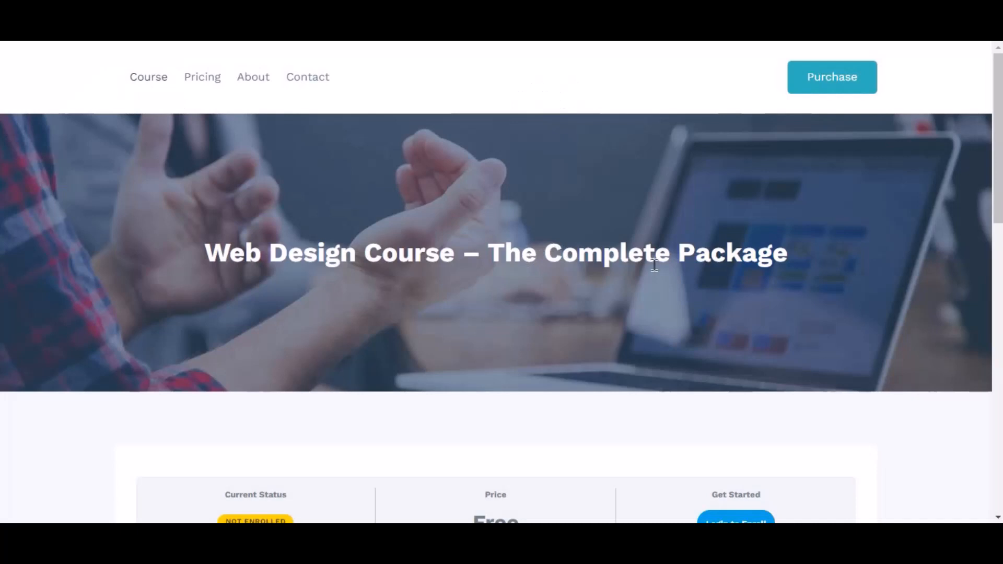
Start enrollment on the Web Design Course page and log in with the account's username and password.
scroll(654, 265, "down", 4)
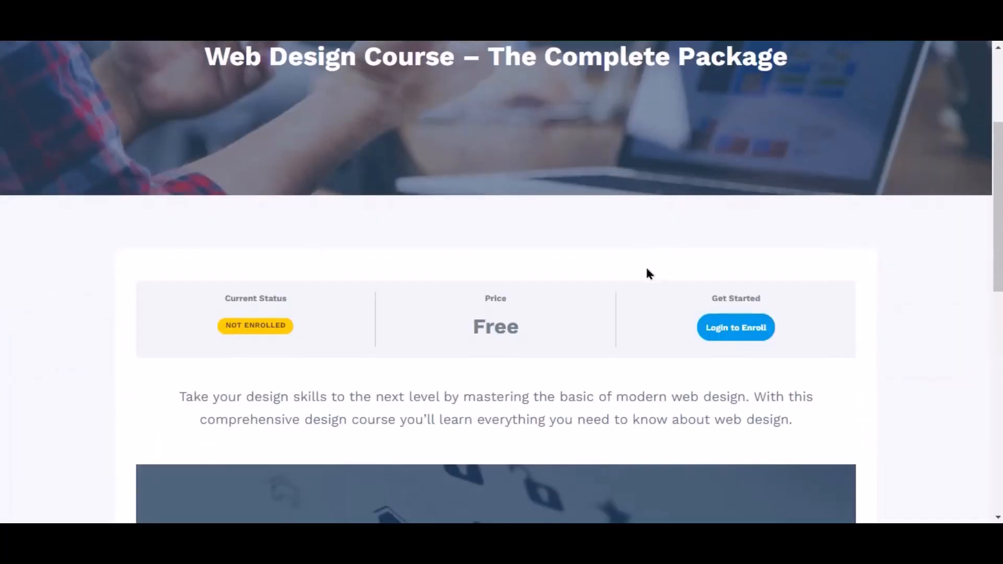
left_click(726, 334)
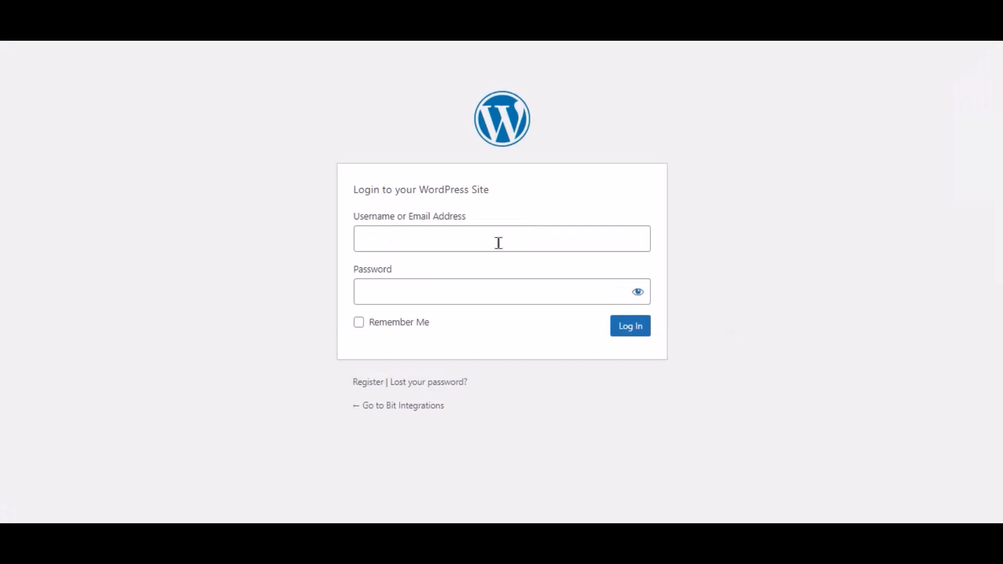
left_click(498, 243)
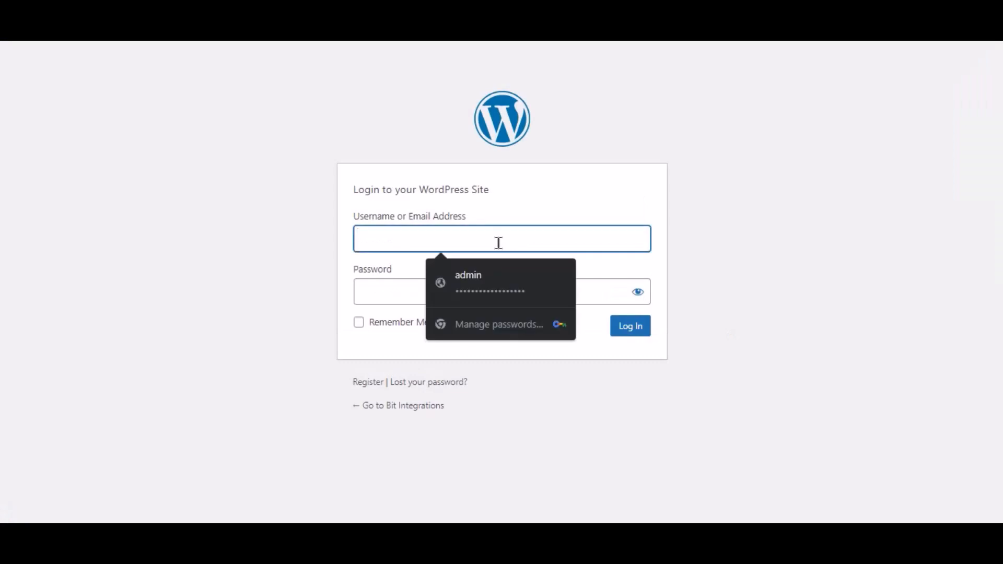
key("ctrl+v")
left_click(496, 293)
key("ctrl+v")
left_click(657, 350)
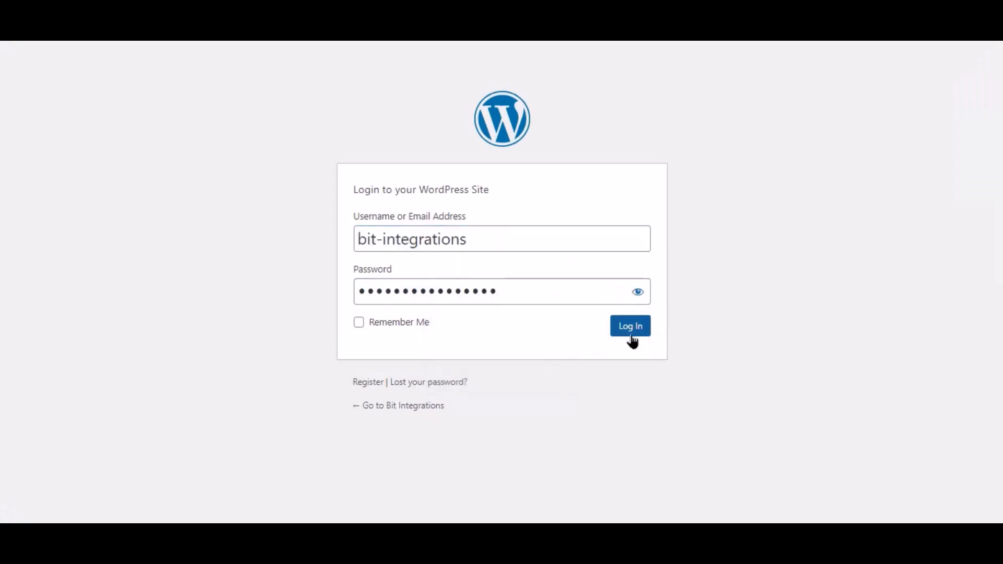
left_click(631, 337)
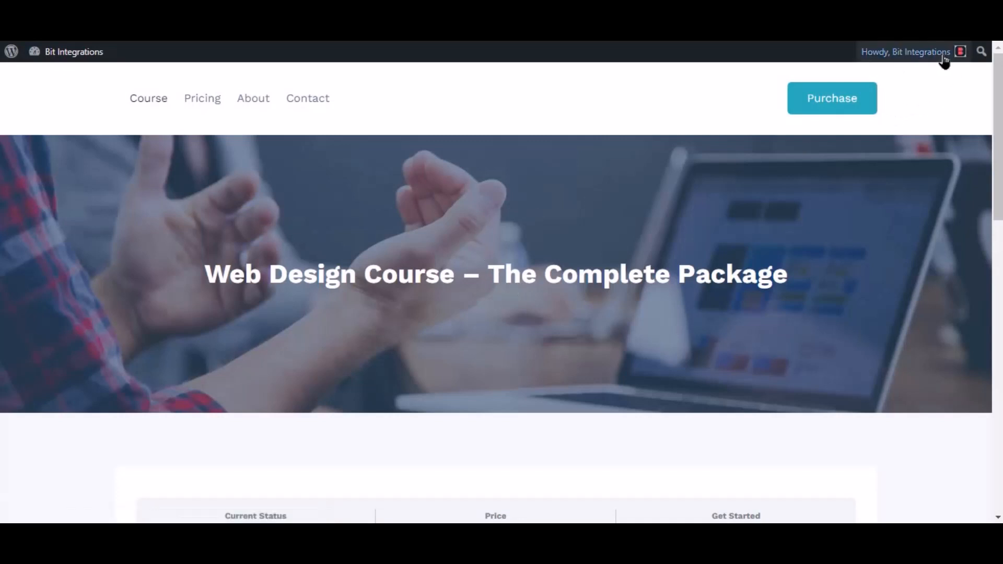
Enroll in the free Web Design Course – The Complete Package and expand all of its course content.
scroll(889, 217, "down", 3)
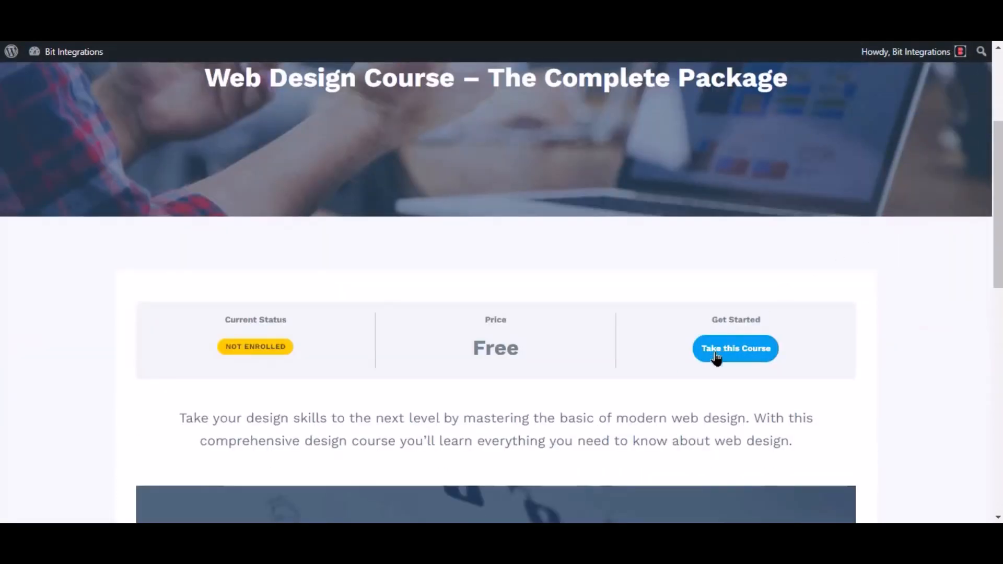
left_click(735, 361)
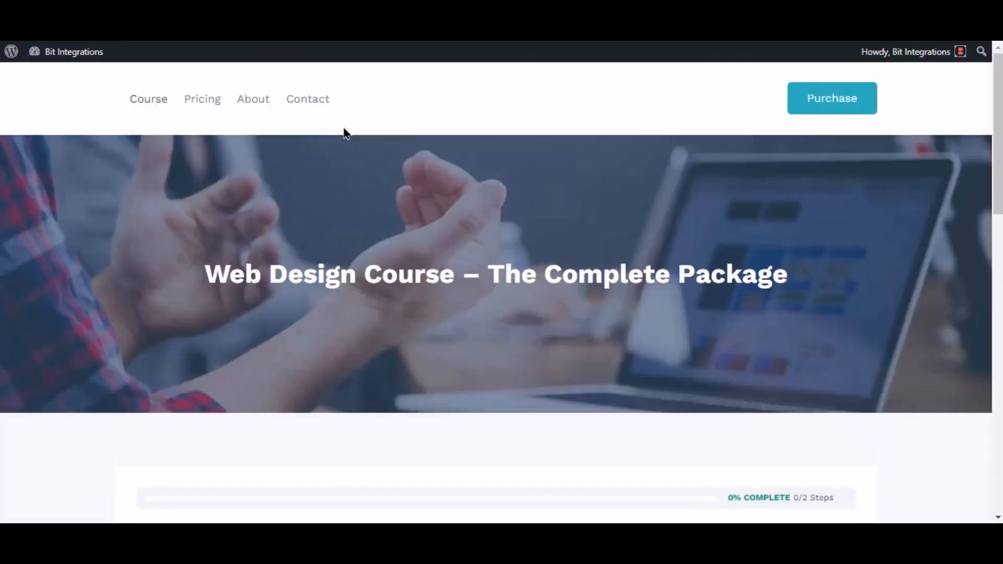
scroll(687, 124, "down", 6)
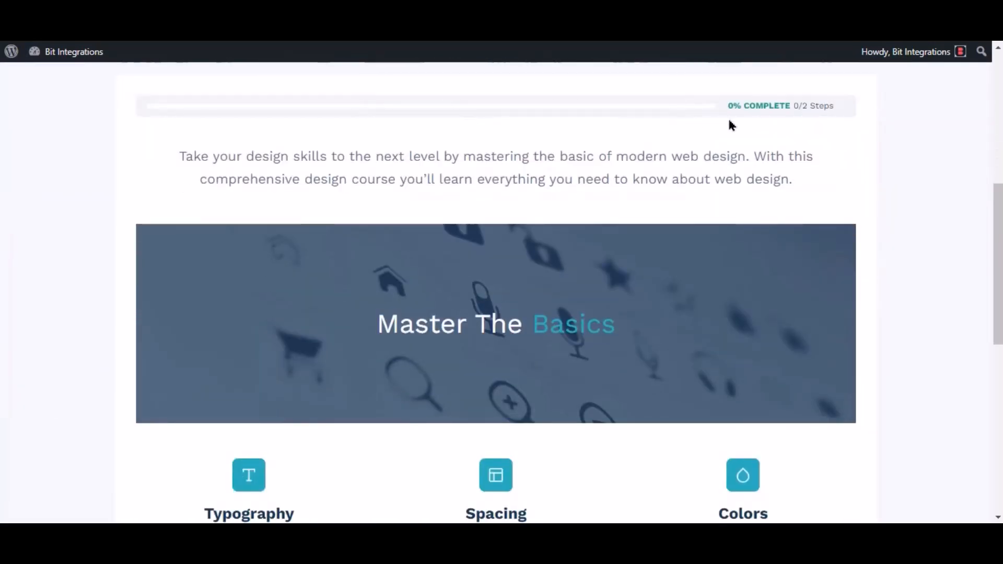
scroll(731, 125, "down", 6)
left_click(809, 251)
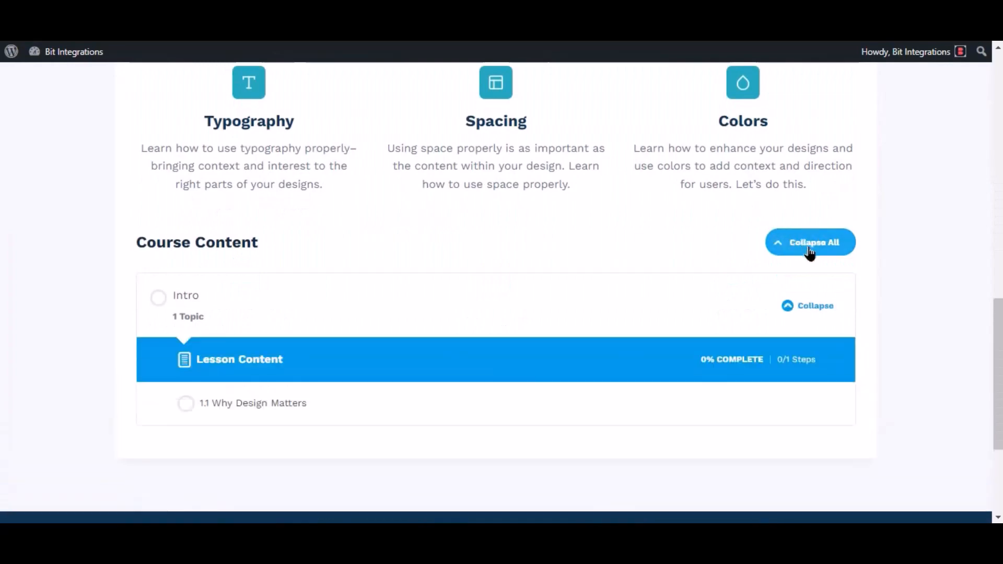
scroll(801, 252, "down", 3)
scroll(508, 224, "up", 3)
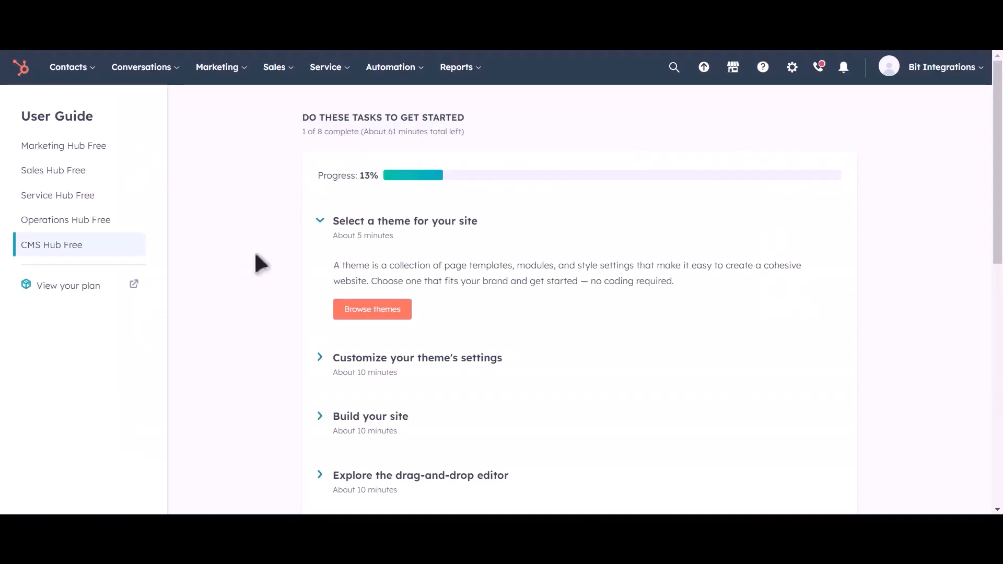
Switch to HubSpot, open the contacts list, and preview the contact created by the course enrollment.
mouse_move(85, 69)
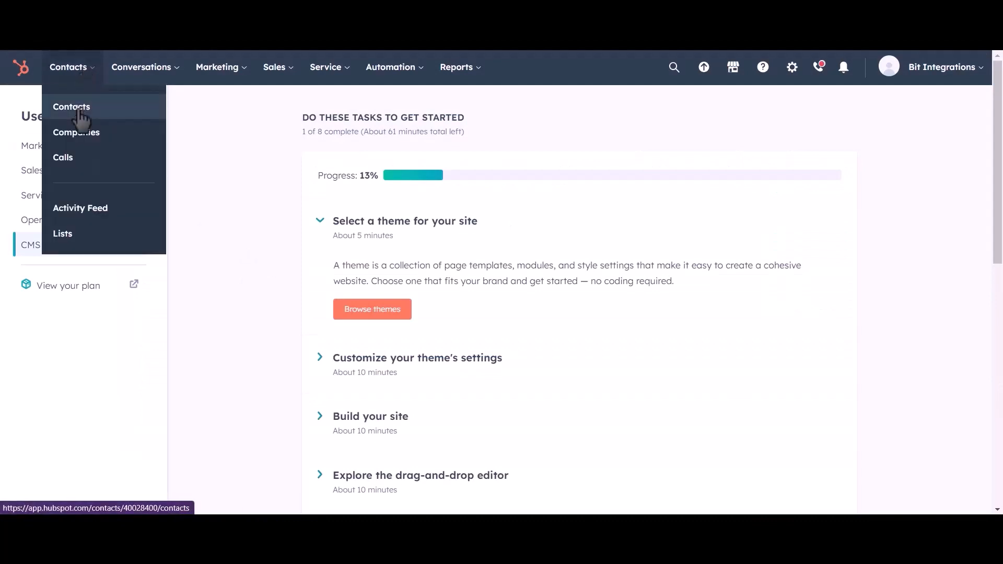
left_click(78, 117)
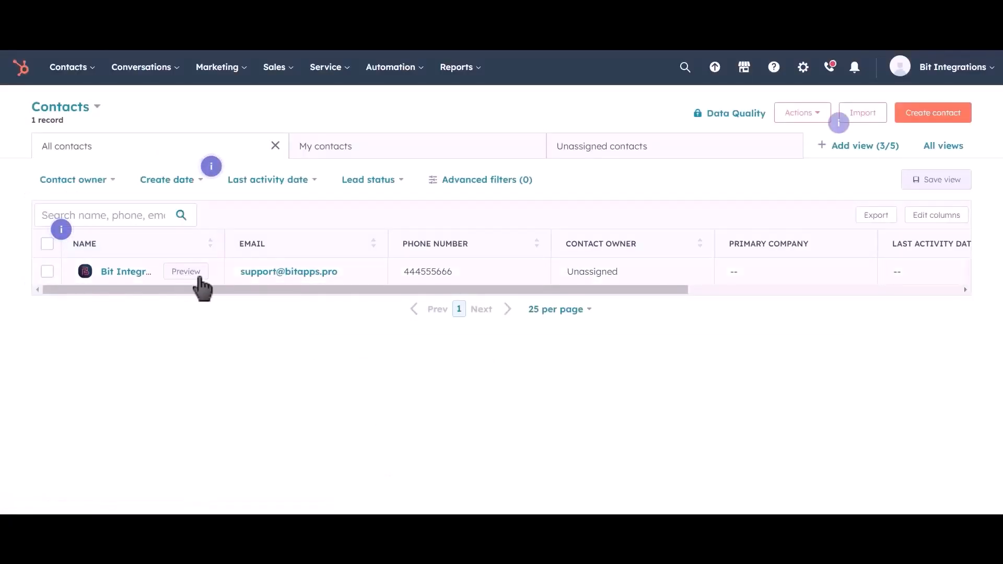
left_click(193, 280)
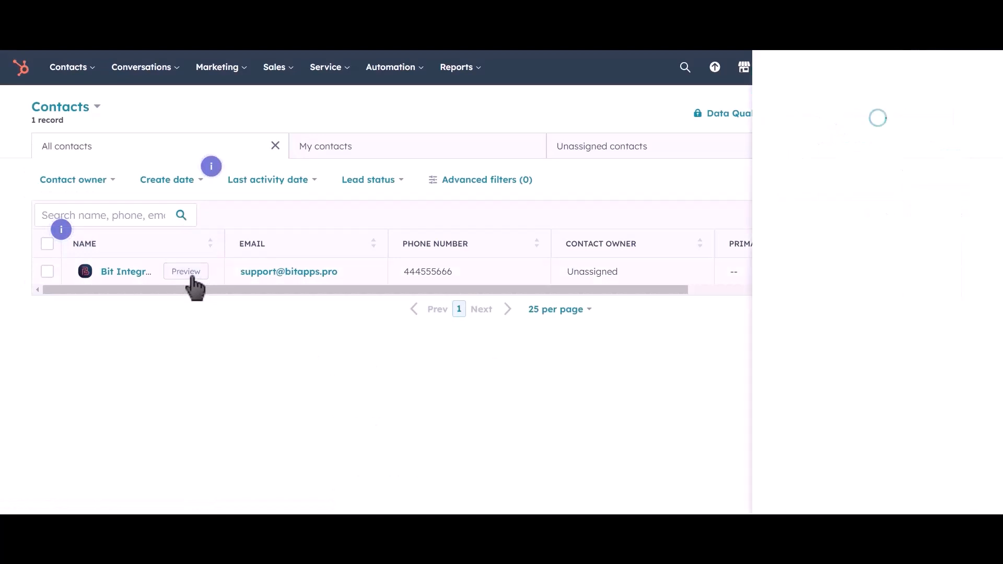